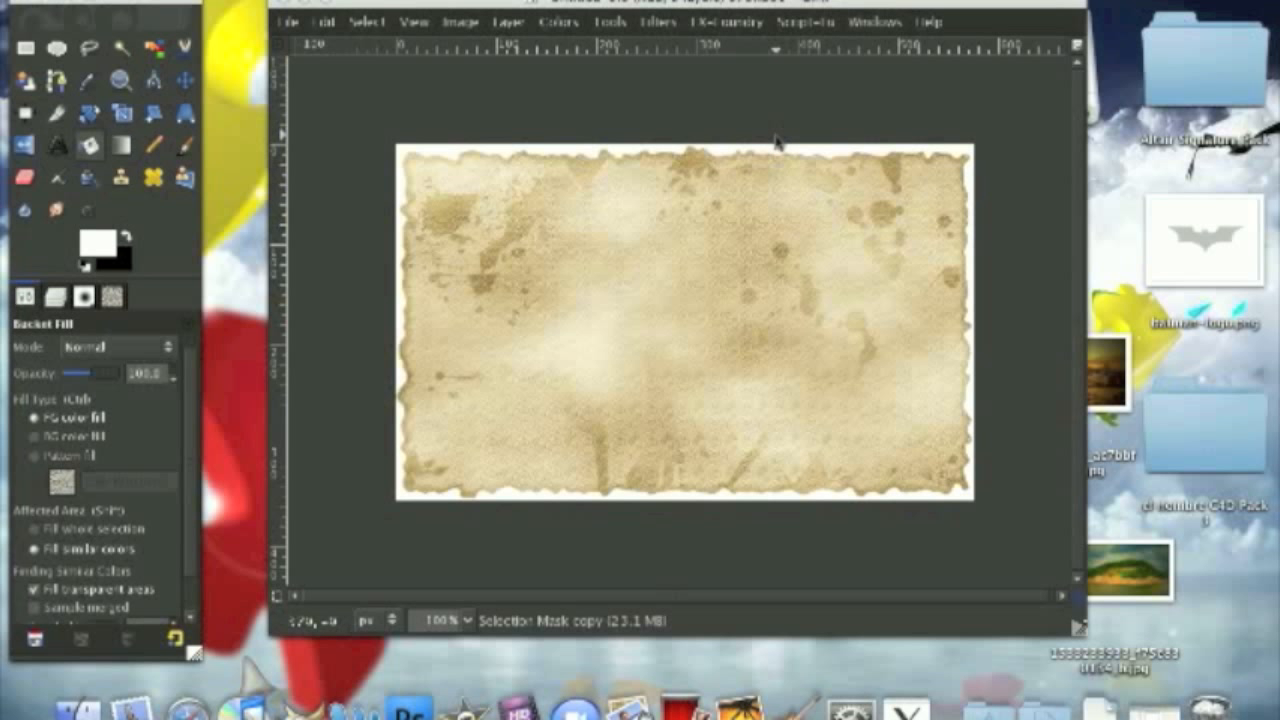
# Step: Create a new image from the 640x480 template
pyautogui.click(287, 22)
pyautogui.click(291, 47)
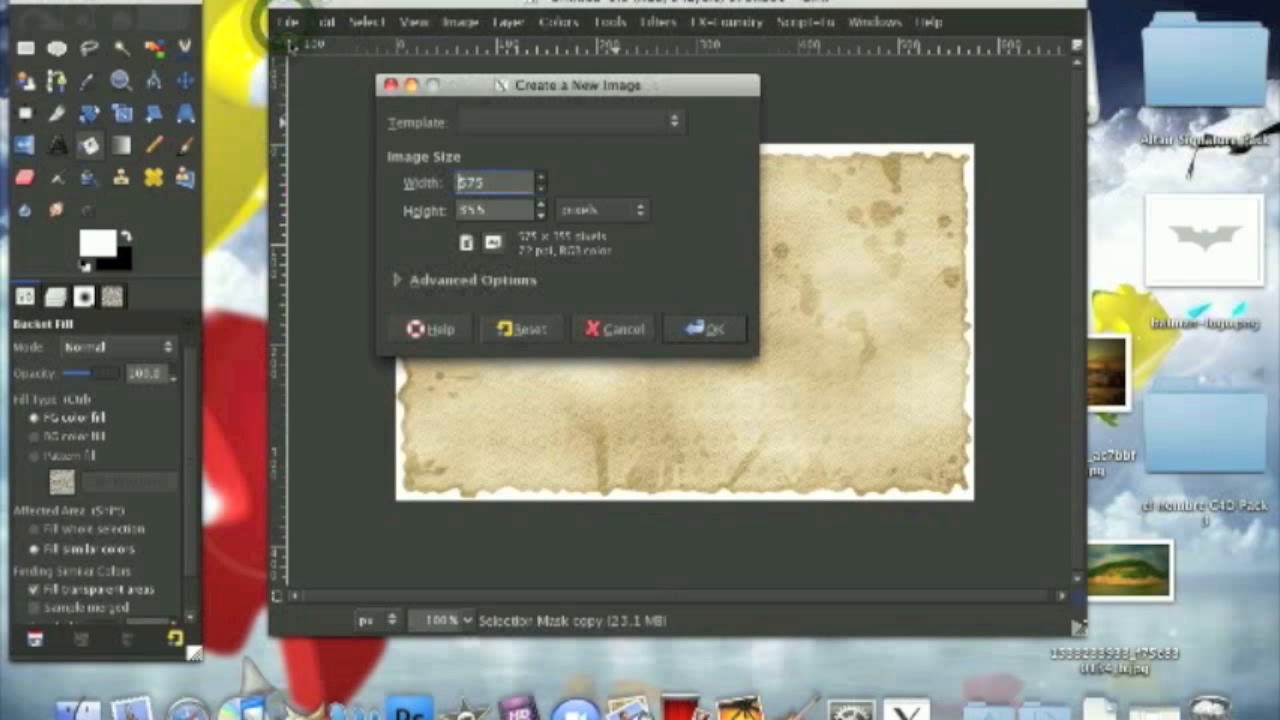
pyautogui.doubleClick(496, 185)
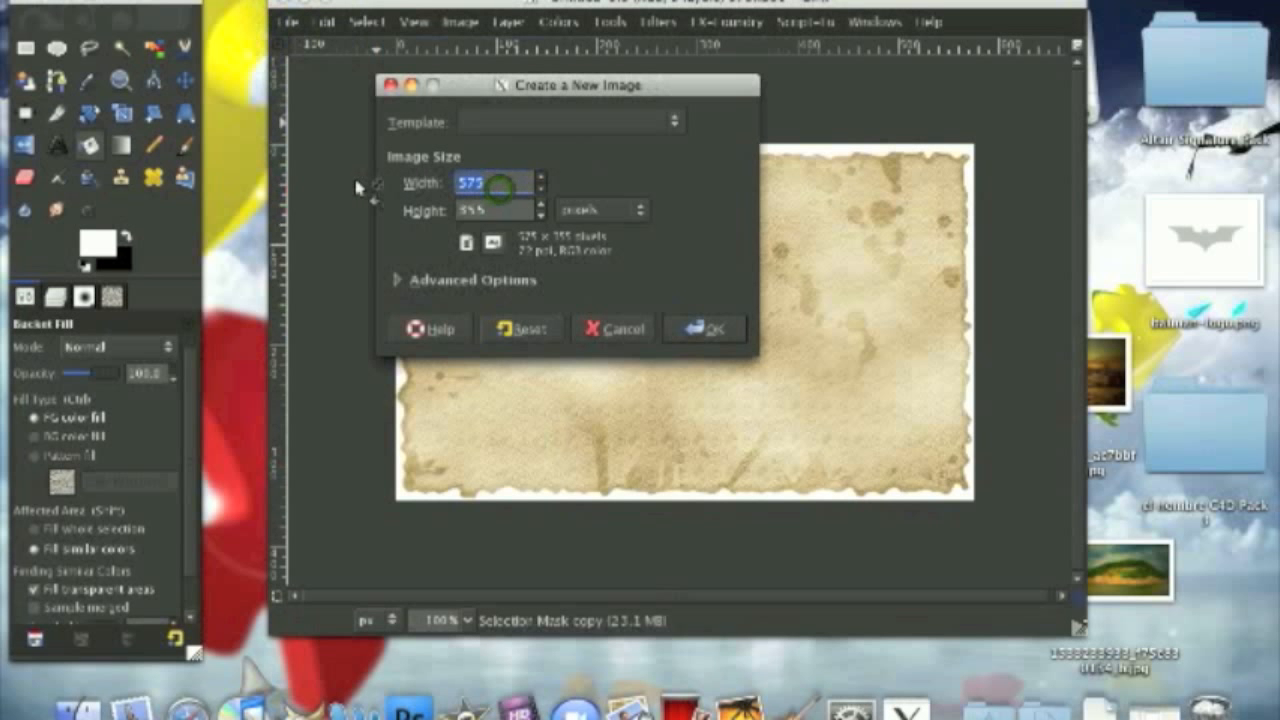
pyautogui.click(540, 122)
pyautogui.click(540, 122)
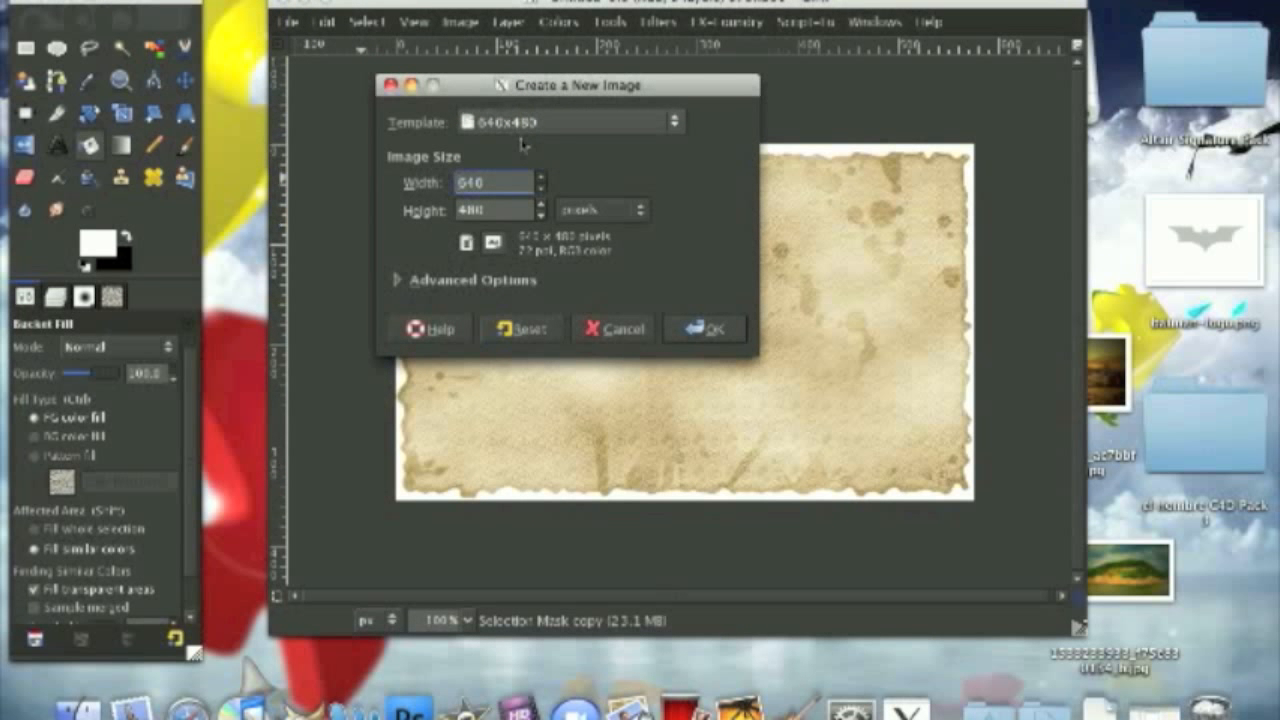
pyautogui.click(731, 336)
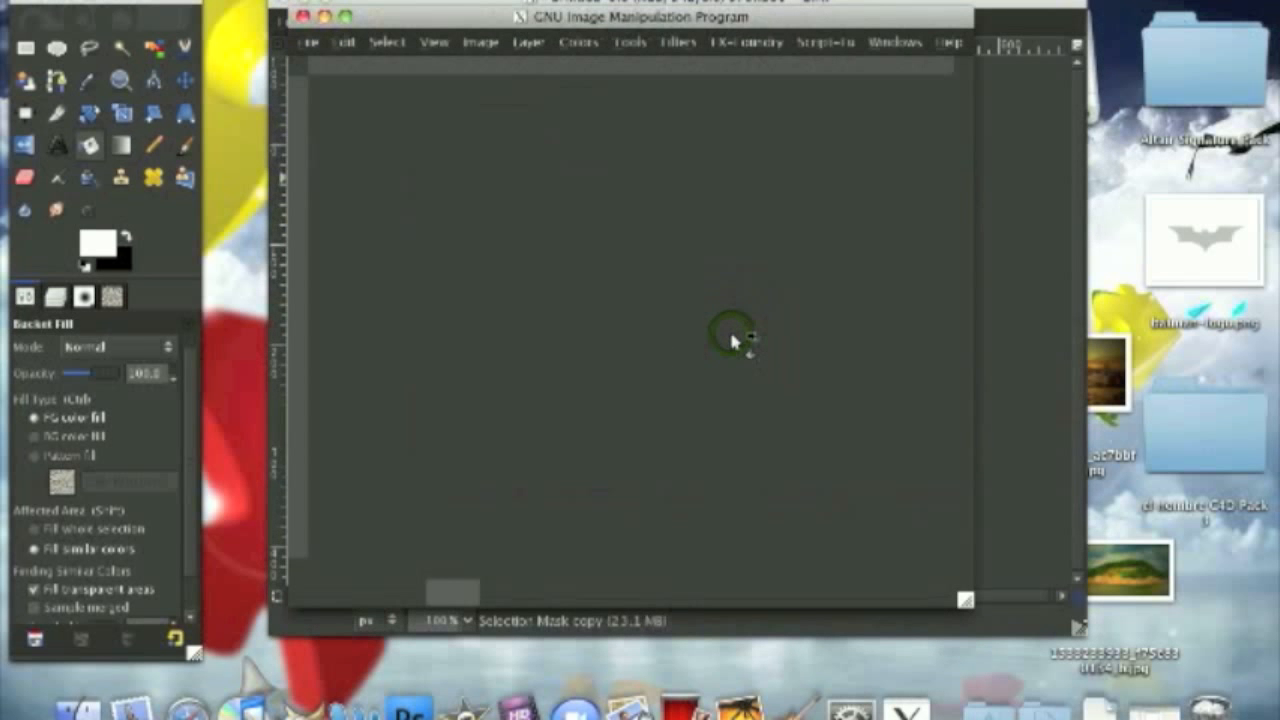
# Step: Draw a rectangular selection of about 576 × 347 px, leaving an even margin around it on the canvas
pyautogui.click(25, 47)
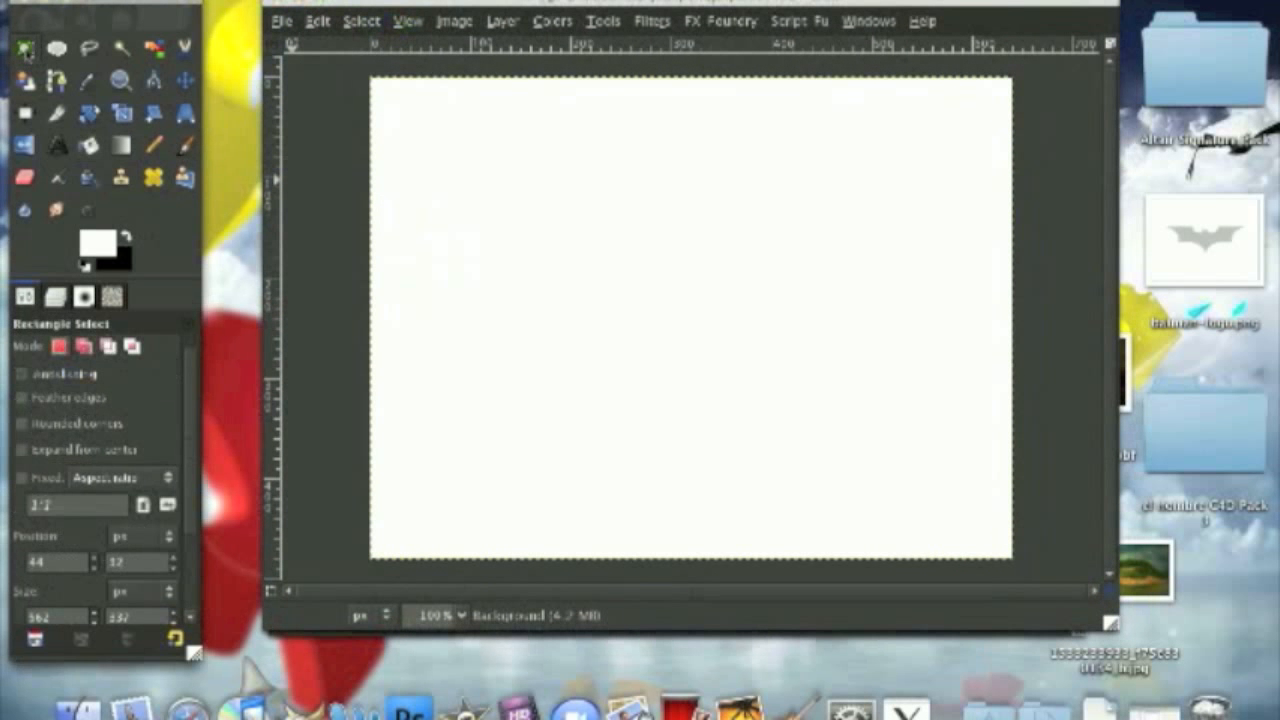
pyautogui.moveTo(412, 146); pyautogui.dragTo(980, 494)
pyautogui.moveTo(446, 291); pyautogui.dragTo(437, 288)
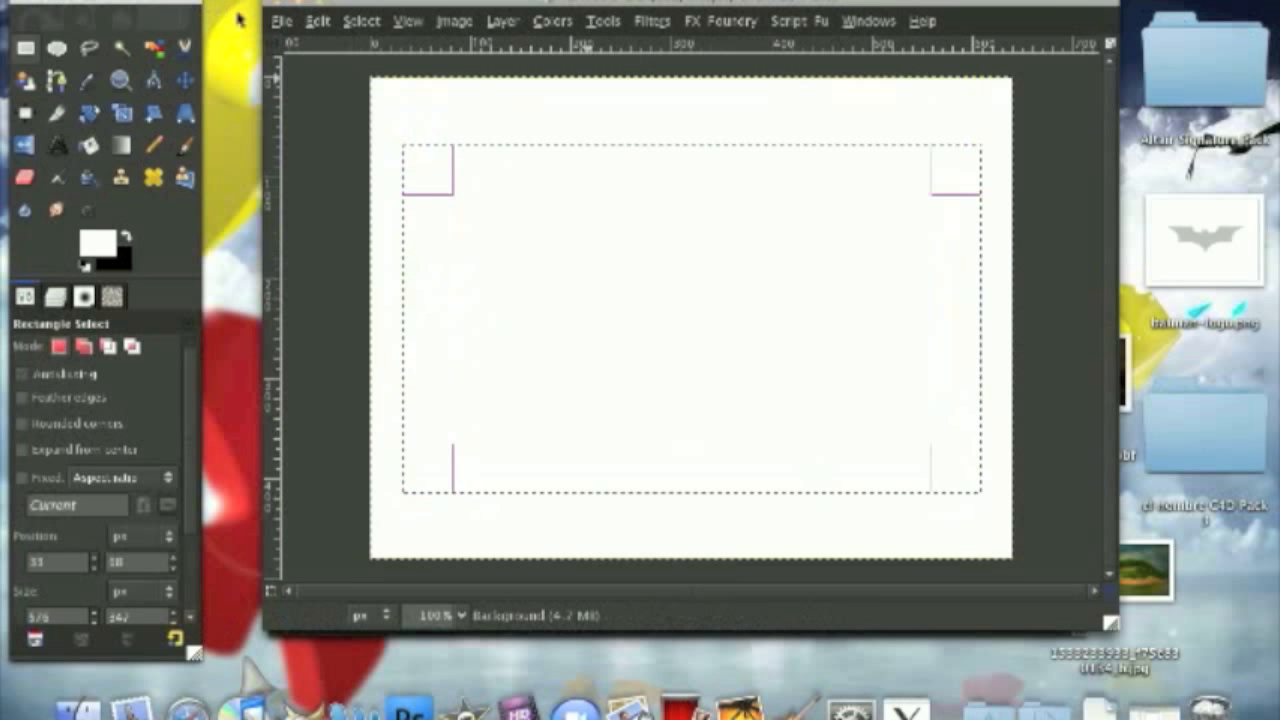
# Step: Distort the rectangular selection with threshold 127, spread 8, granularity 4 and smooth 2, smoothing horizontally and vertically
pyautogui.click(350, 22)
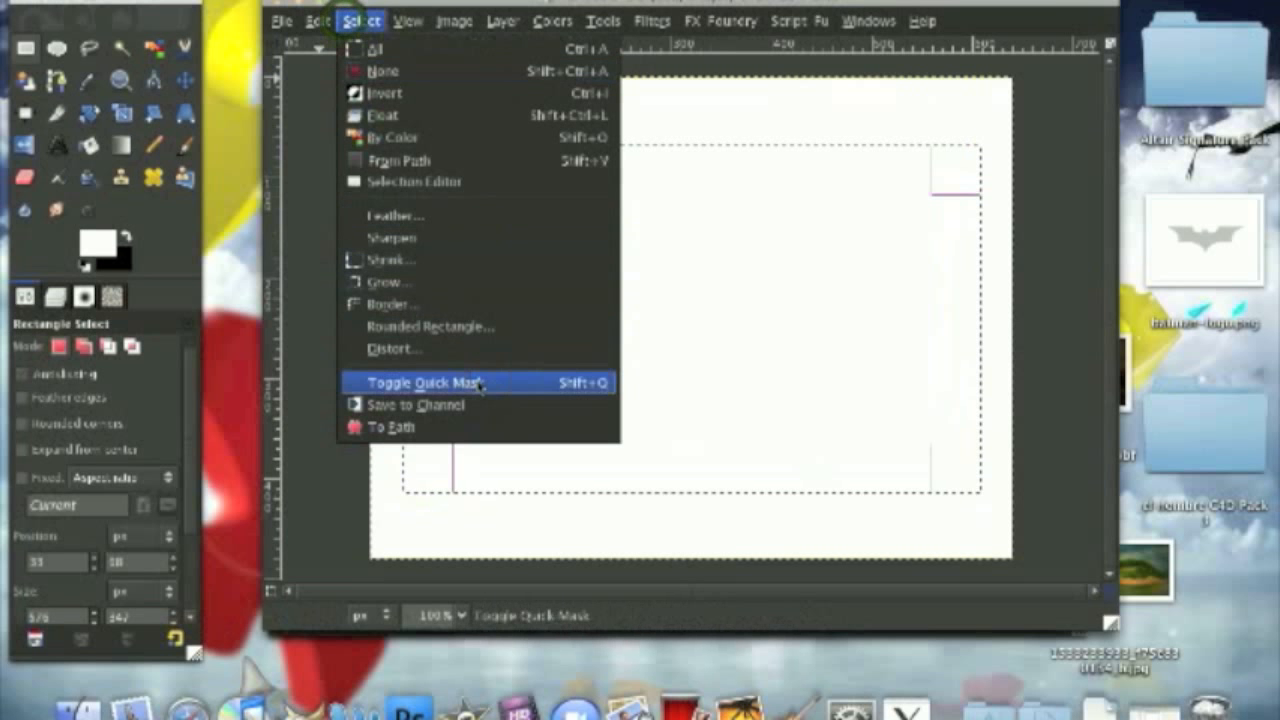
pyautogui.click(375, 346)
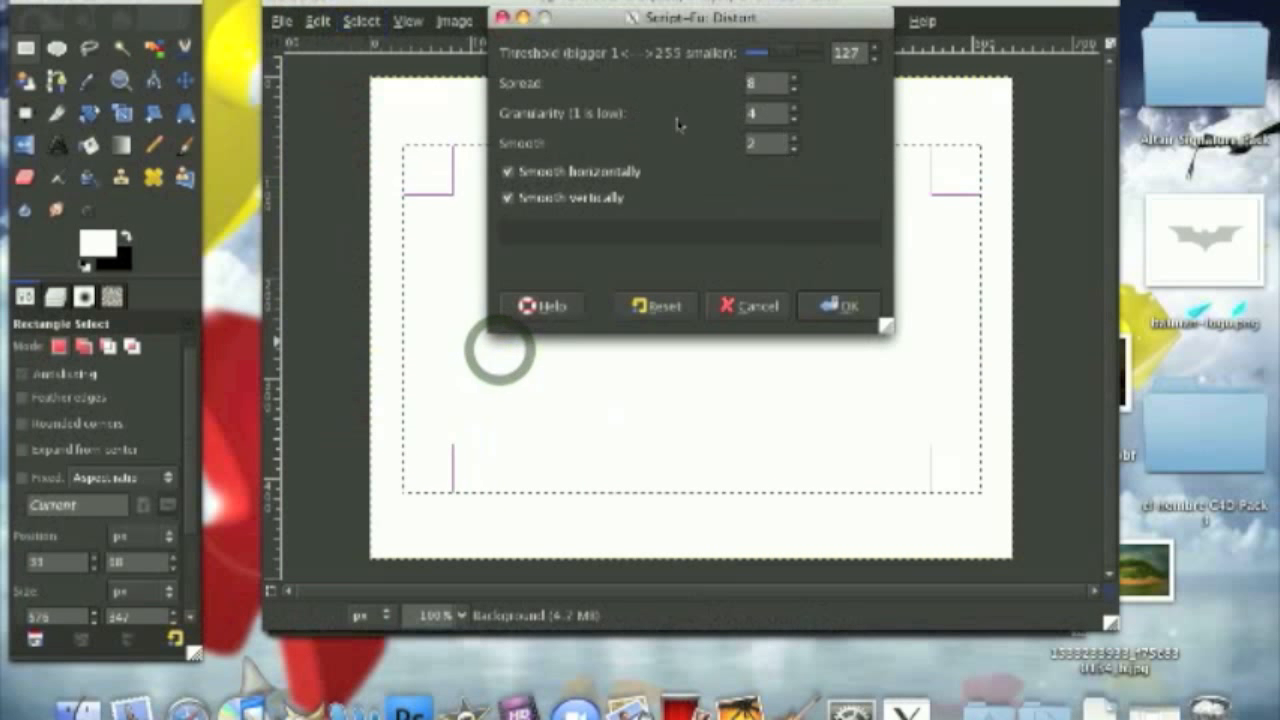
pyautogui.click(830, 305)
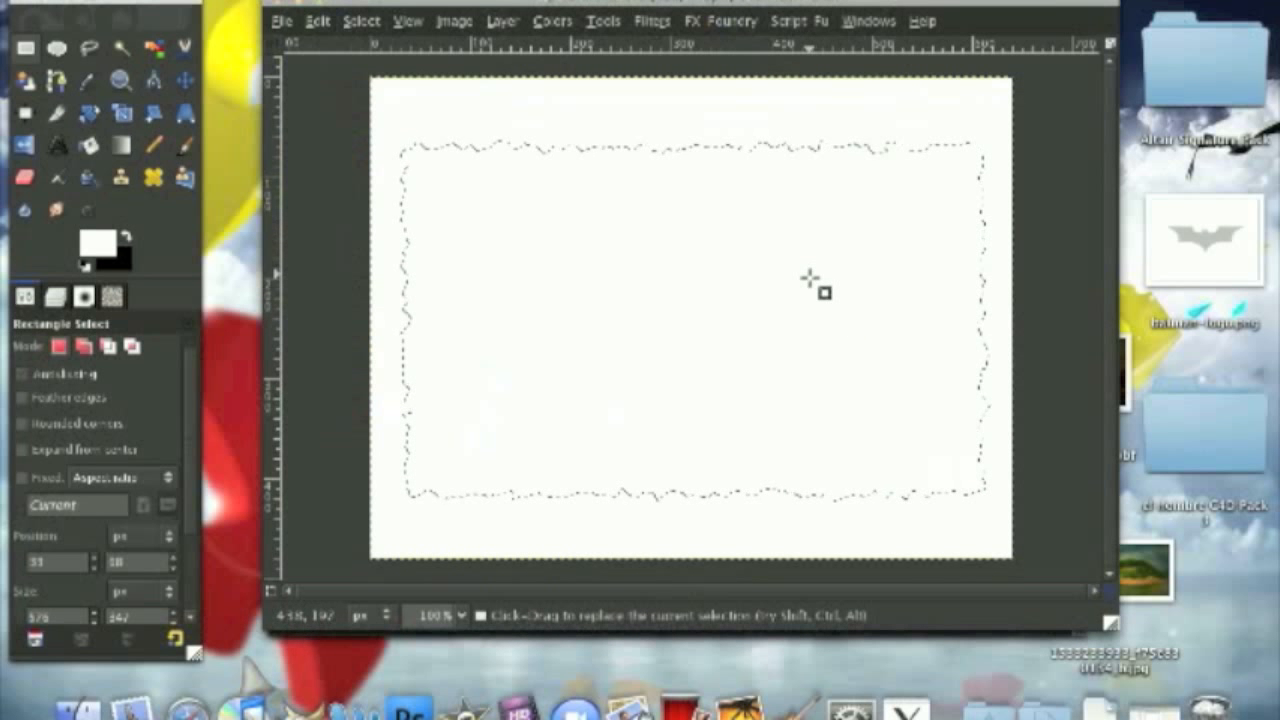
# Step: Add a new transparent layer above the background
pyautogui.click(56, 296)
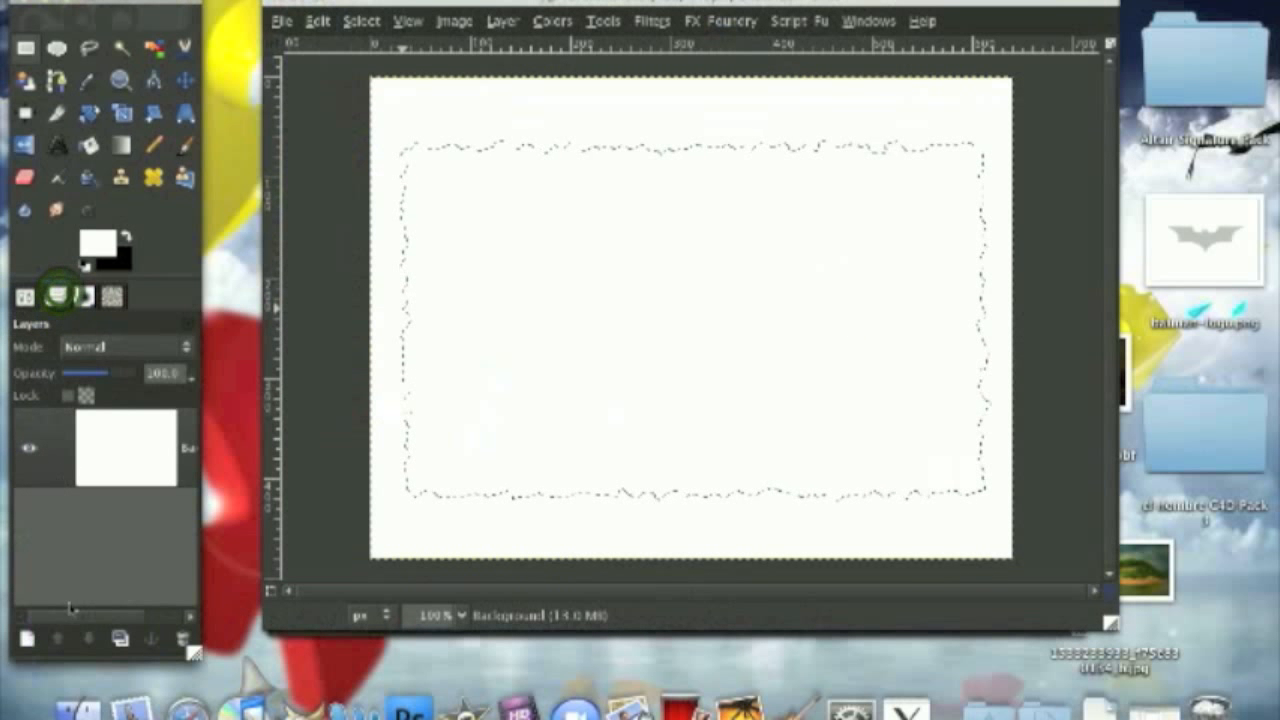
pyautogui.click(27, 640)
pyautogui.click(270, 318)
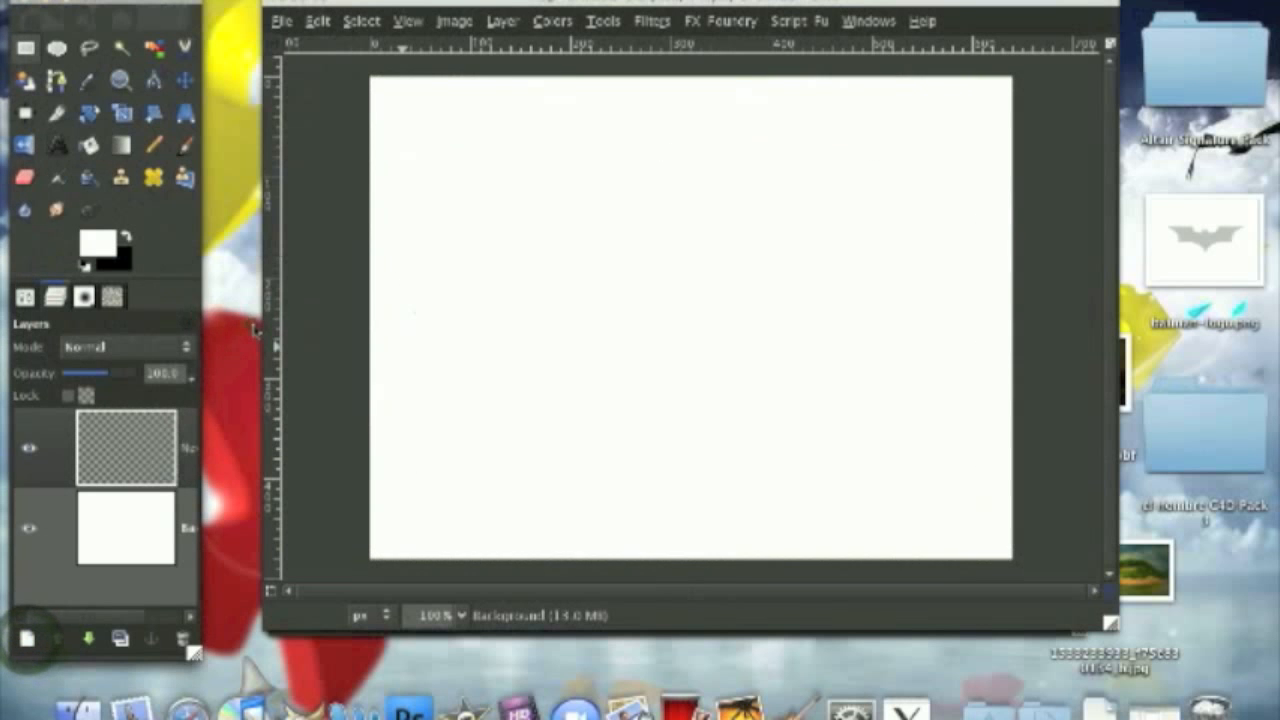
# Step: Set the foreground colour to tan d0c1a2 and fill the jagged selection with it using Bucket Fill
pyautogui.click(96, 240)
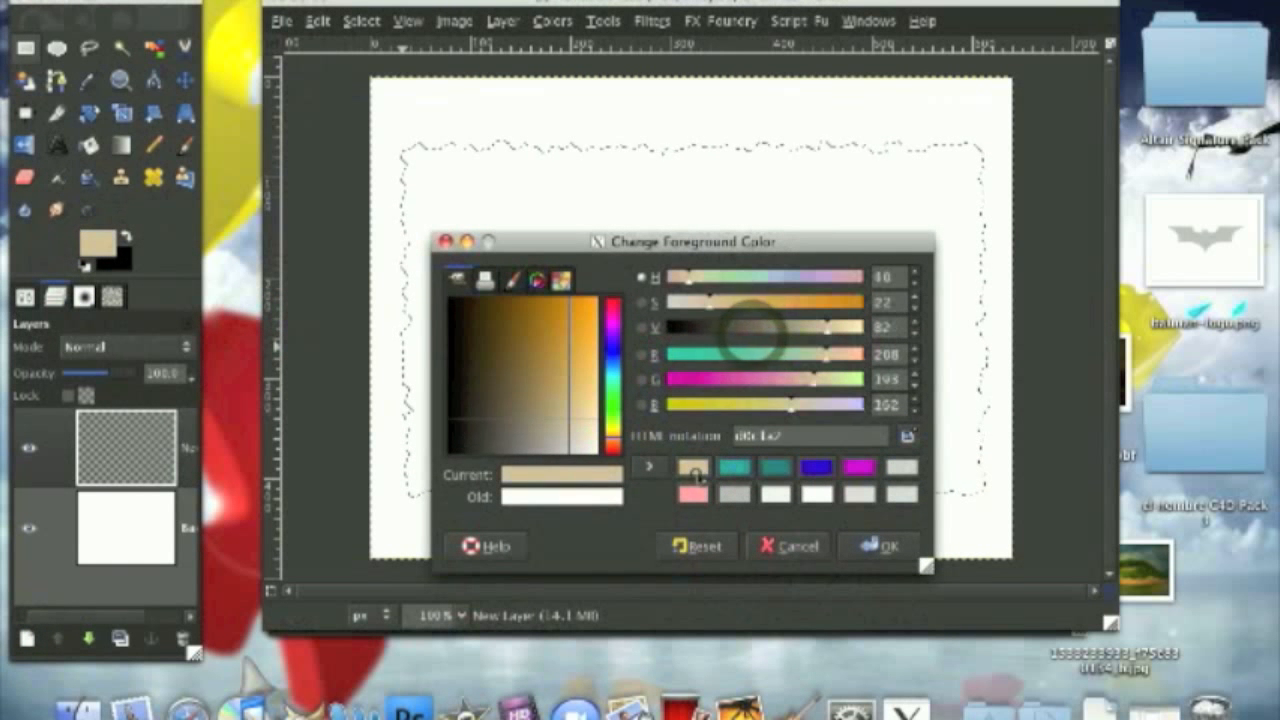
pyautogui.moveTo(718, 241); pyautogui.dragTo(703, 190)
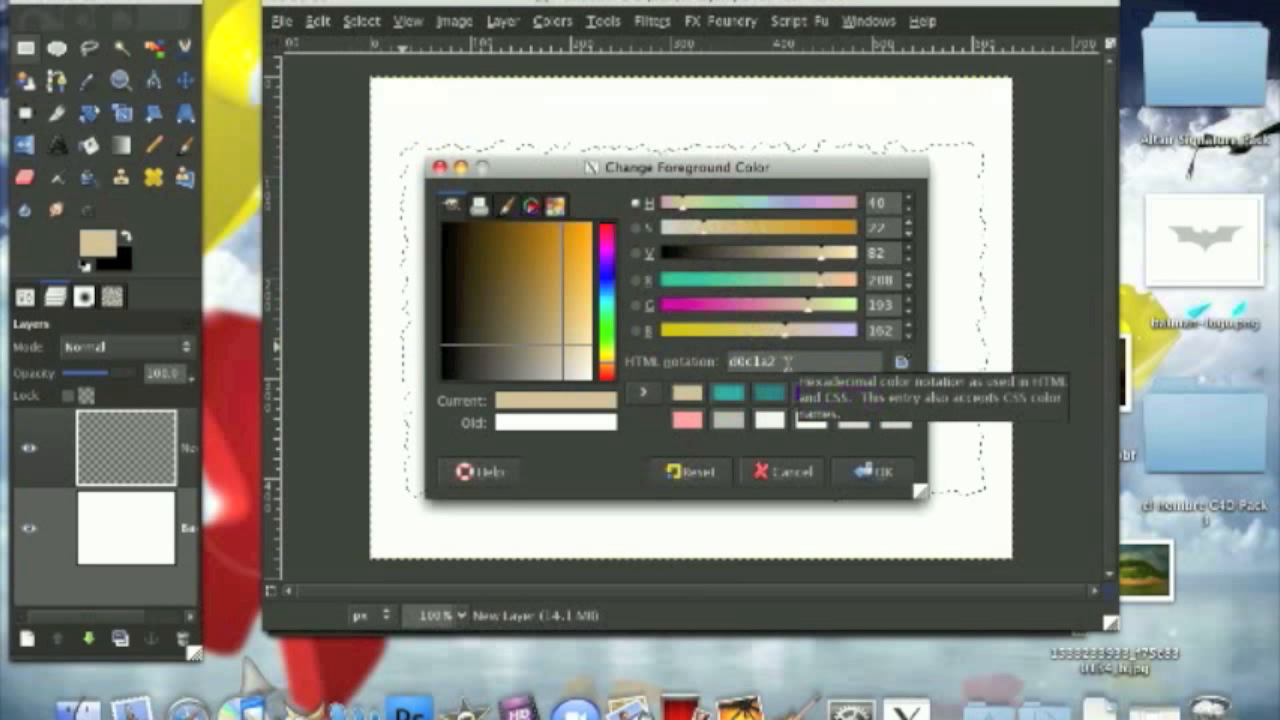
pyautogui.click(865, 471)
pyautogui.click(91, 144)
pyautogui.click(630, 306)
pyautogui.click(496, 295)
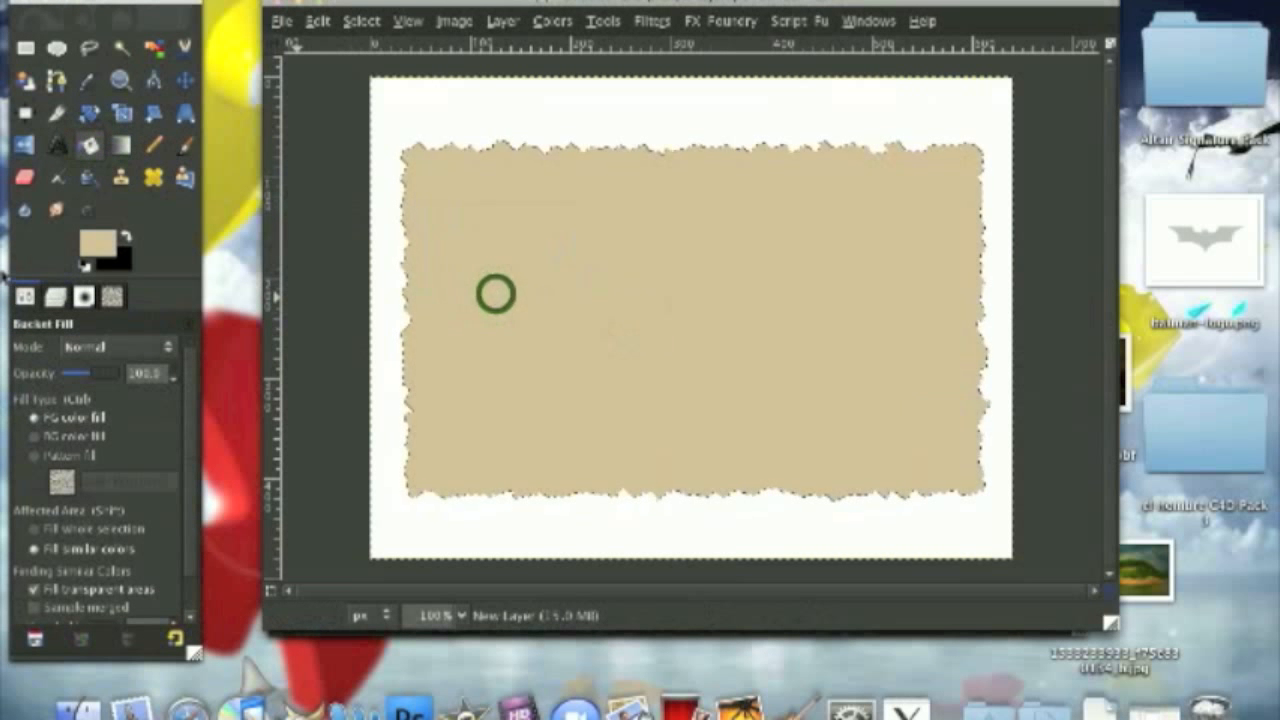
# Step: Add another transparent layer and fill the selection on it with the GIMP Pattern#3 pattern using Bucket Fill
pyautogui.click(66, 294)
pyautogui.click(26, 640)
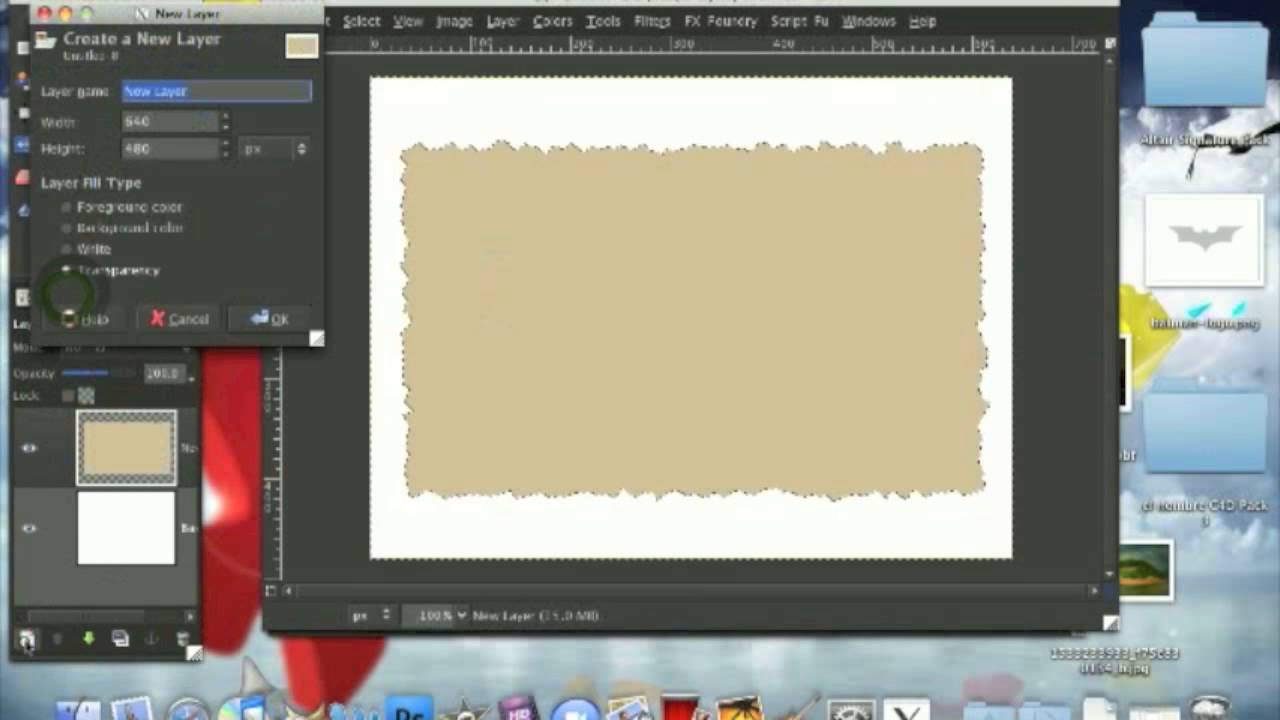
pyautogui.click(270, 318)
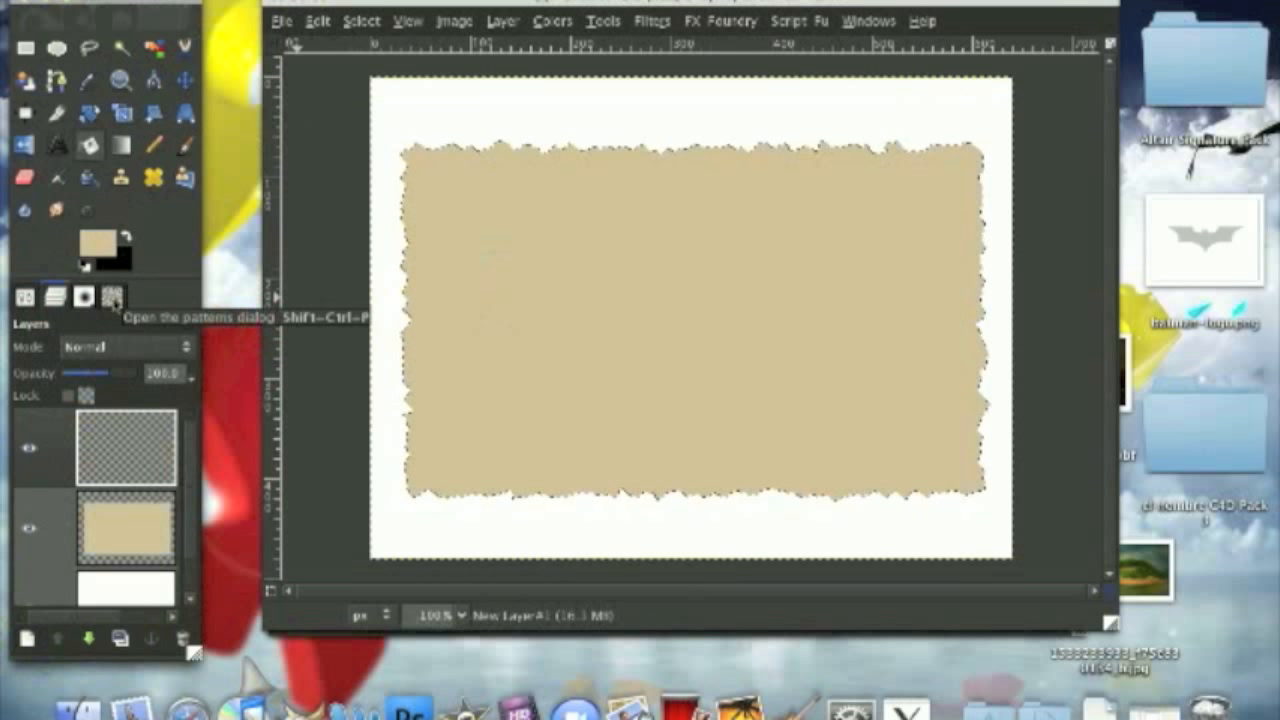
pyautogui.click(112, 297)
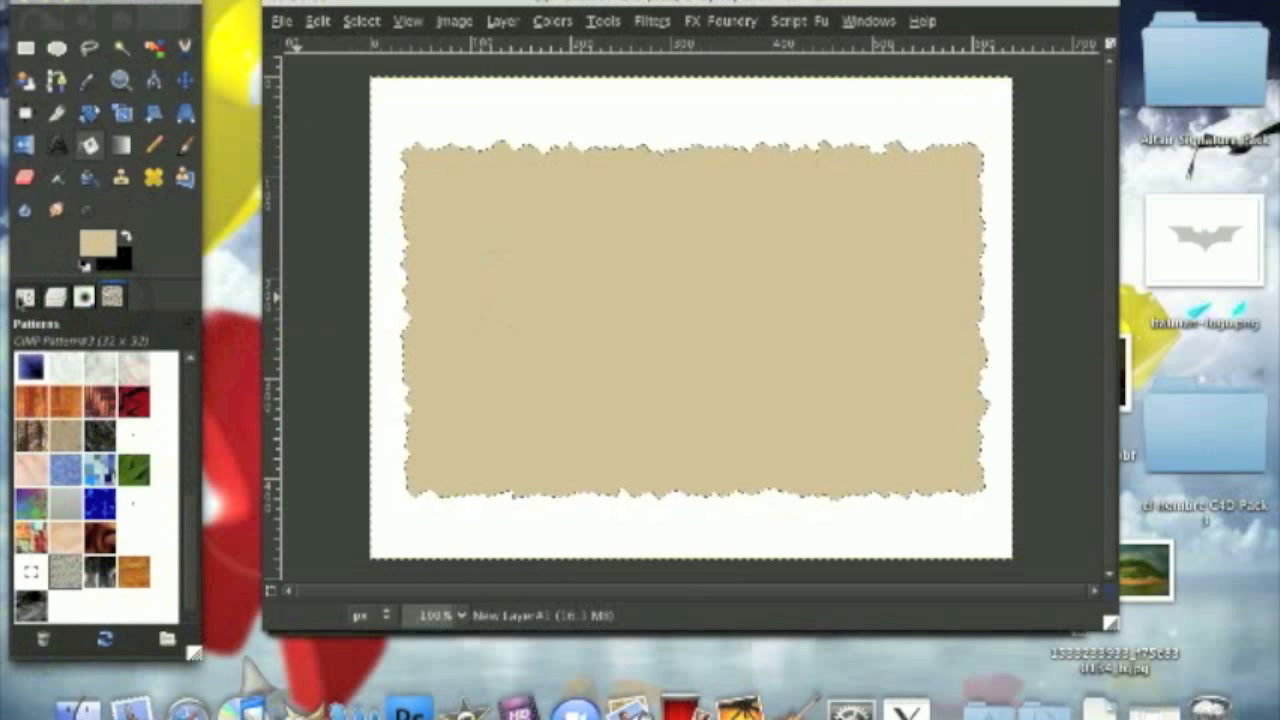
pyautogui.click(24, 297)
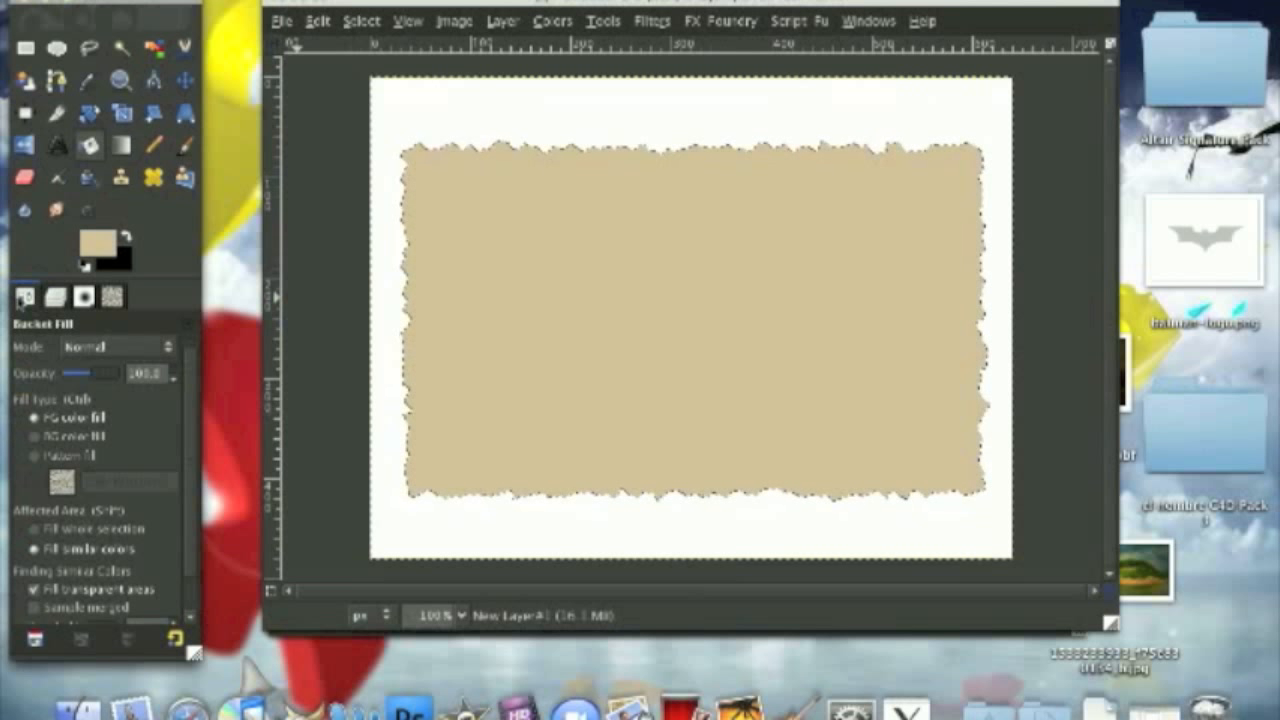
pyautogui.click(36, 456)
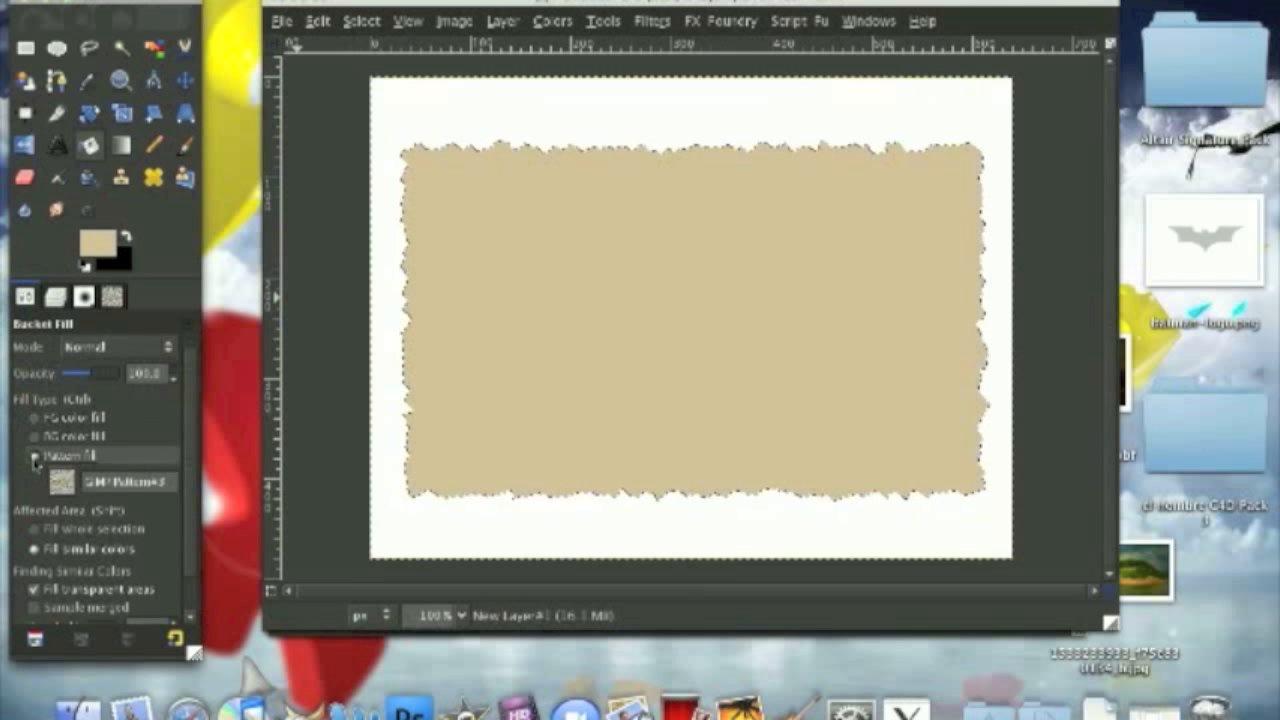
pyautogui.click(555, 324)
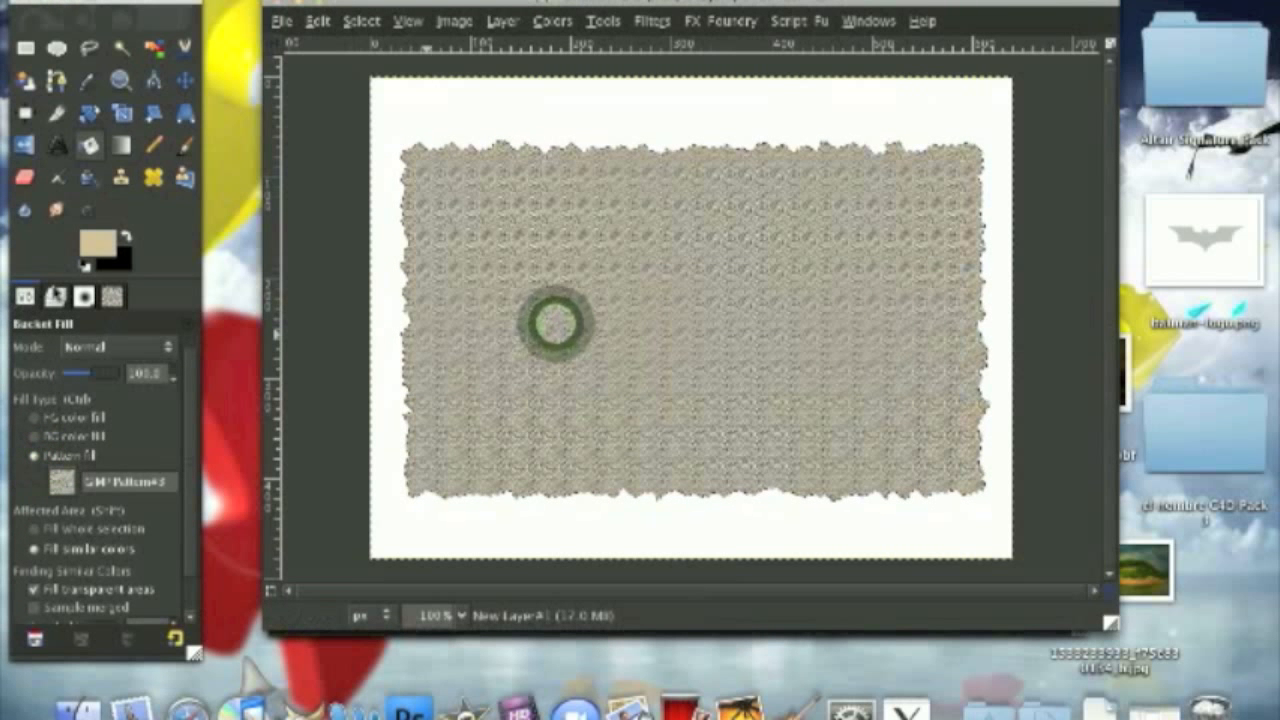
# Step: Set the blend mode of the pattern layer to Overlay
pyautogui.click(55, 288)
pyautogui.click(137, 346)
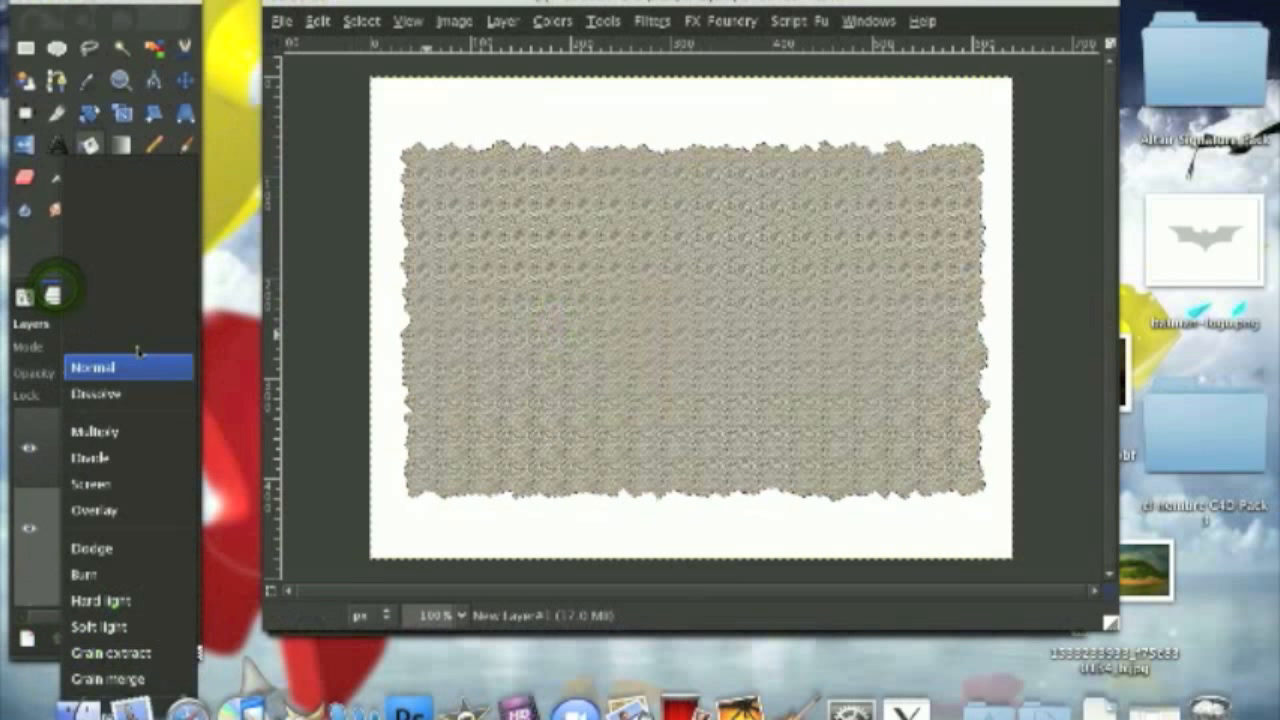
pyautogui.click(145, 511)
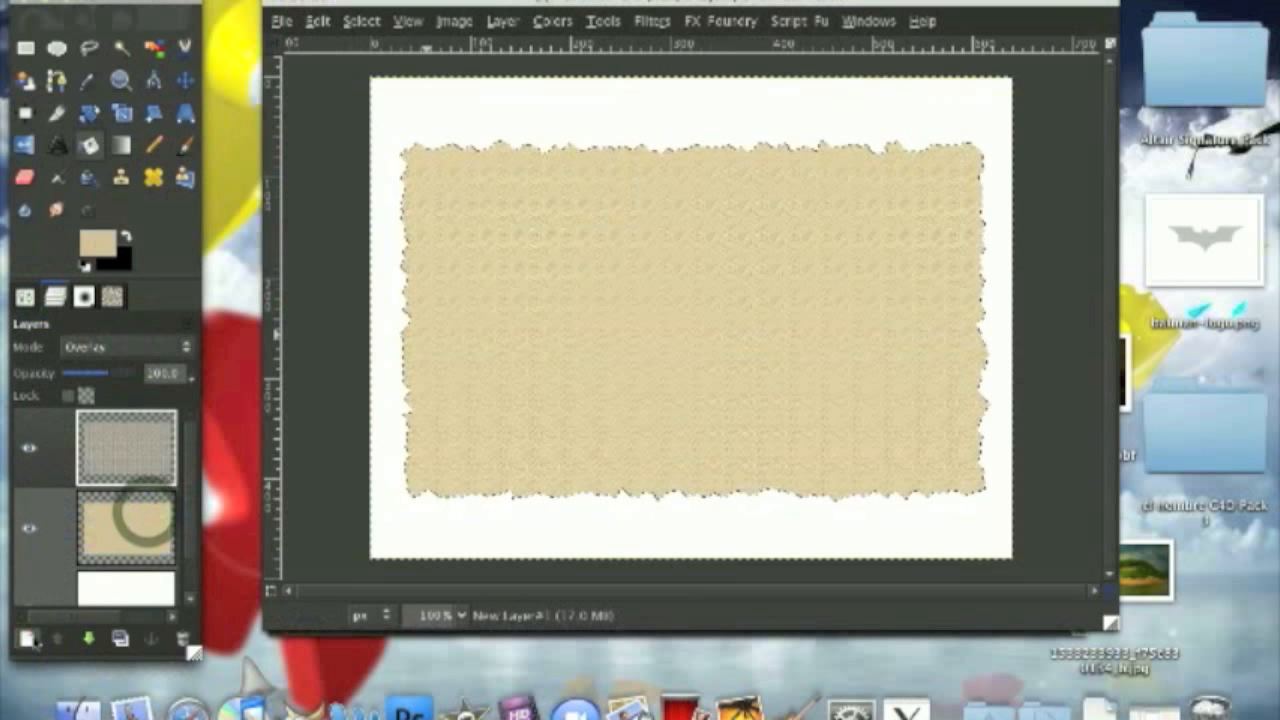
# Step: Add a new transparent layer and set up the Paintbrush with black as foreground colour and a smaller scale for Circle Fuzzy (19)
pyautogui.click(27, 638)
pyautogui.click(289, 316)
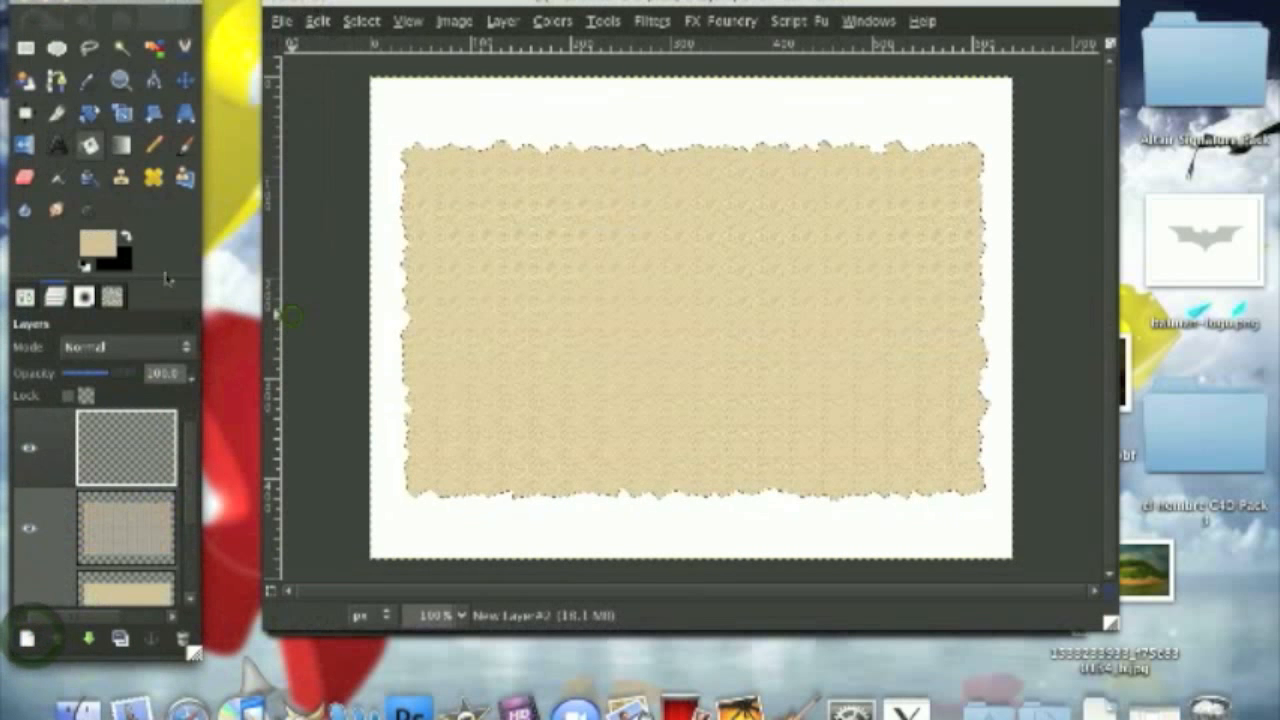
pyautogui.click(125, 237)
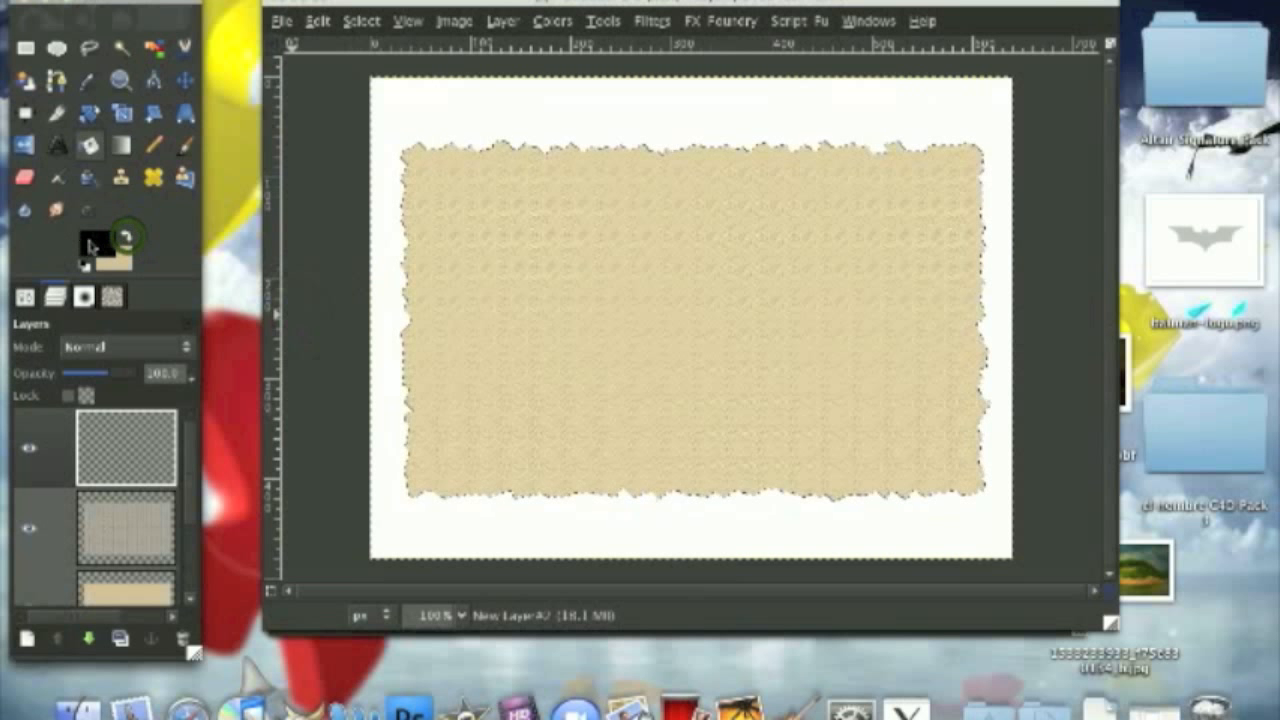
pyautogui.click(188, 146)
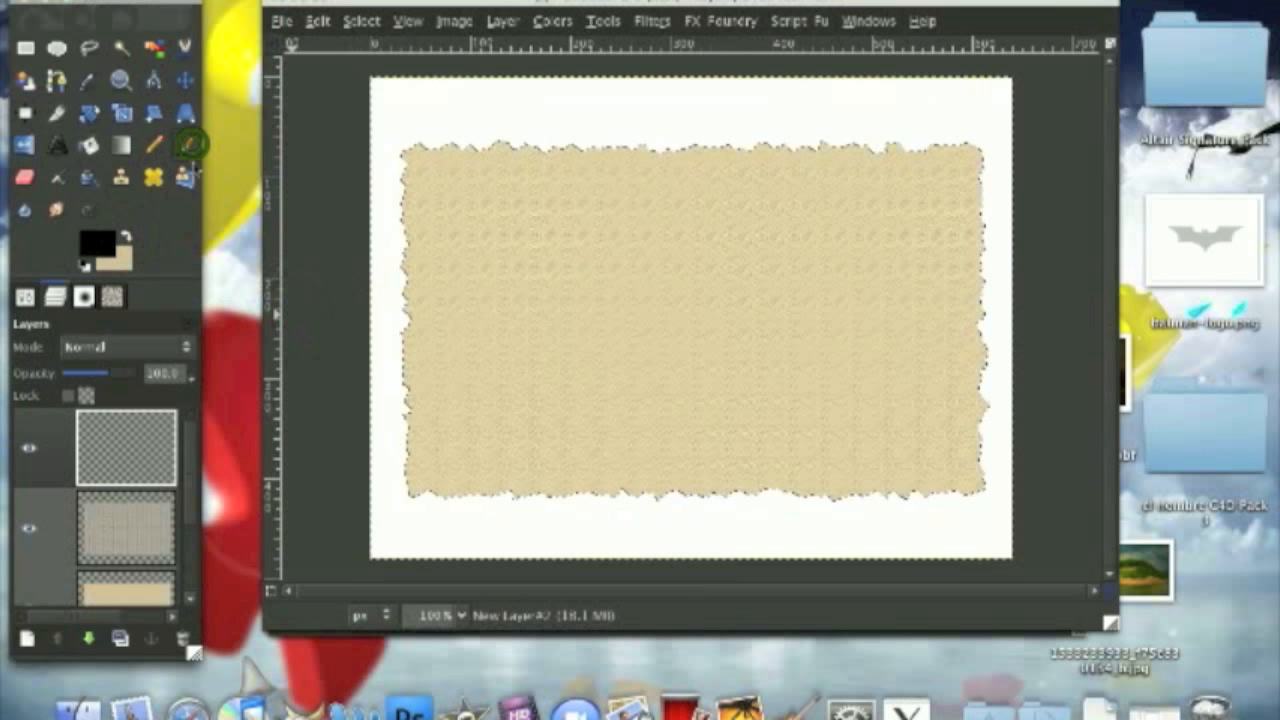
pyautogui.click(24, 296)
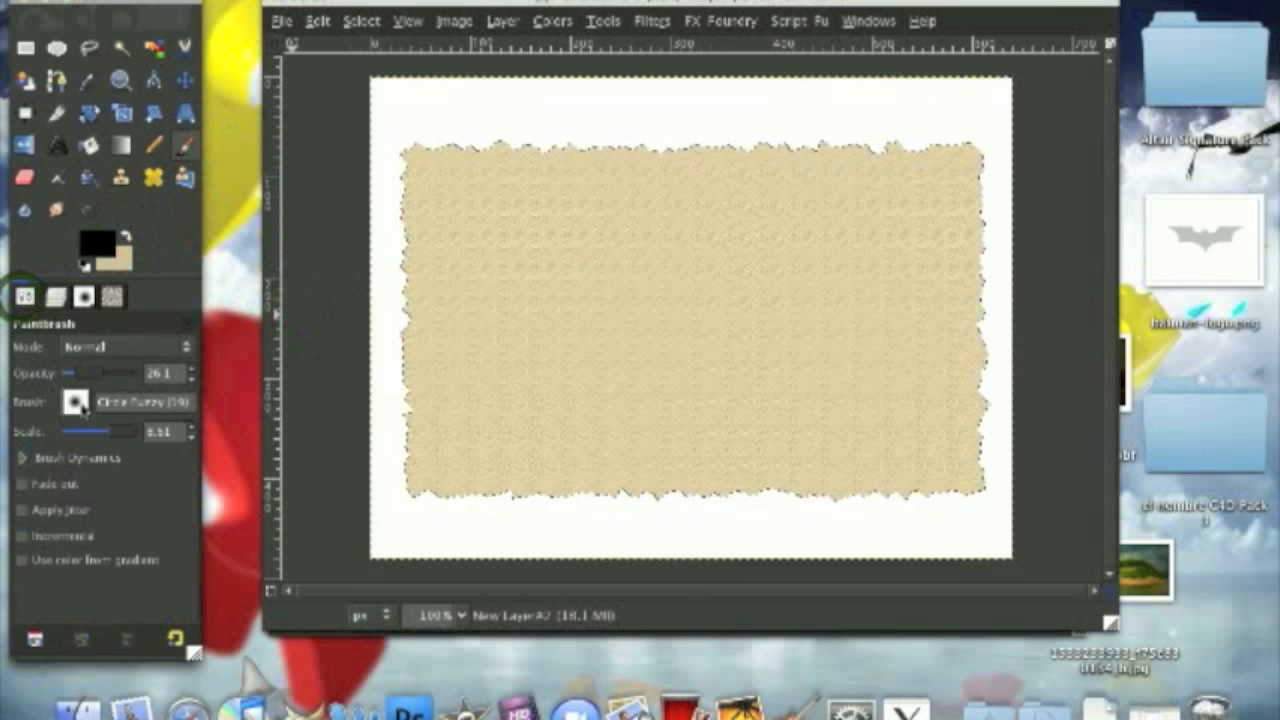
pyautogui.moveTo(108, 432); pyautogui.dragTo(112, 432)
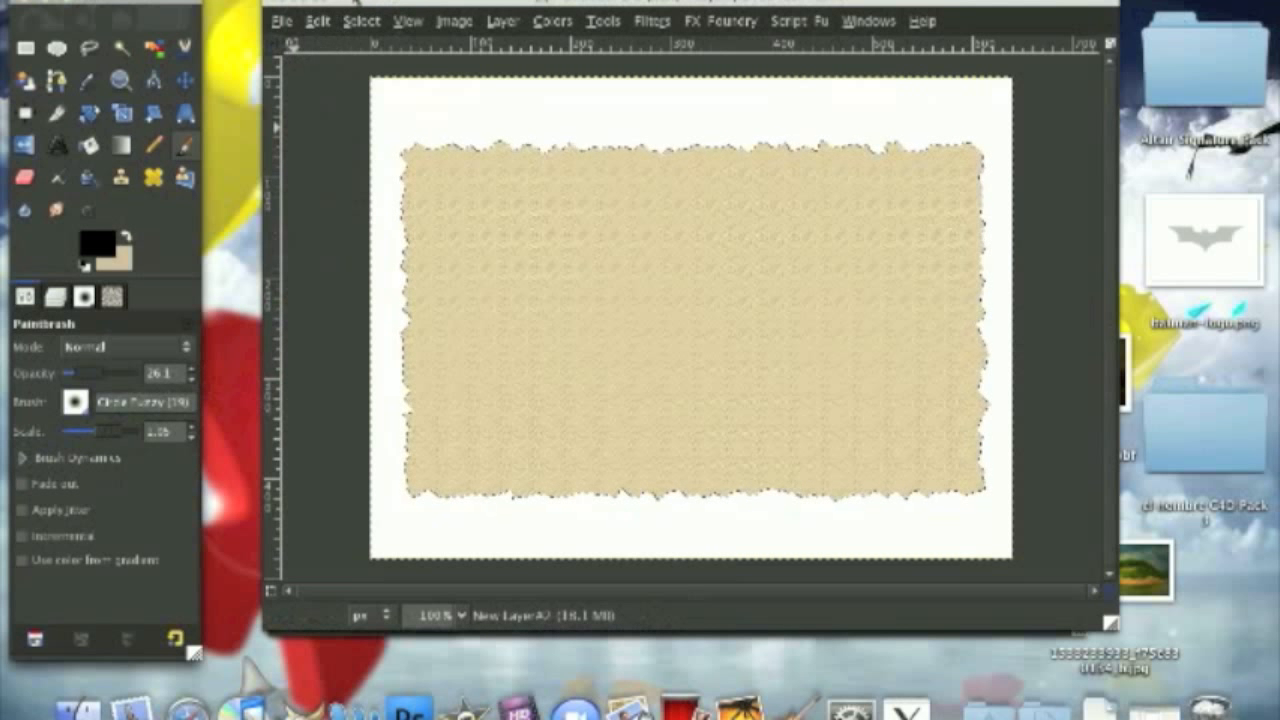
# Step: Try stroking the selection with the black Paintbrush at 26.1 opacity, and undo the stroke
pyautogui.click(320, 22)
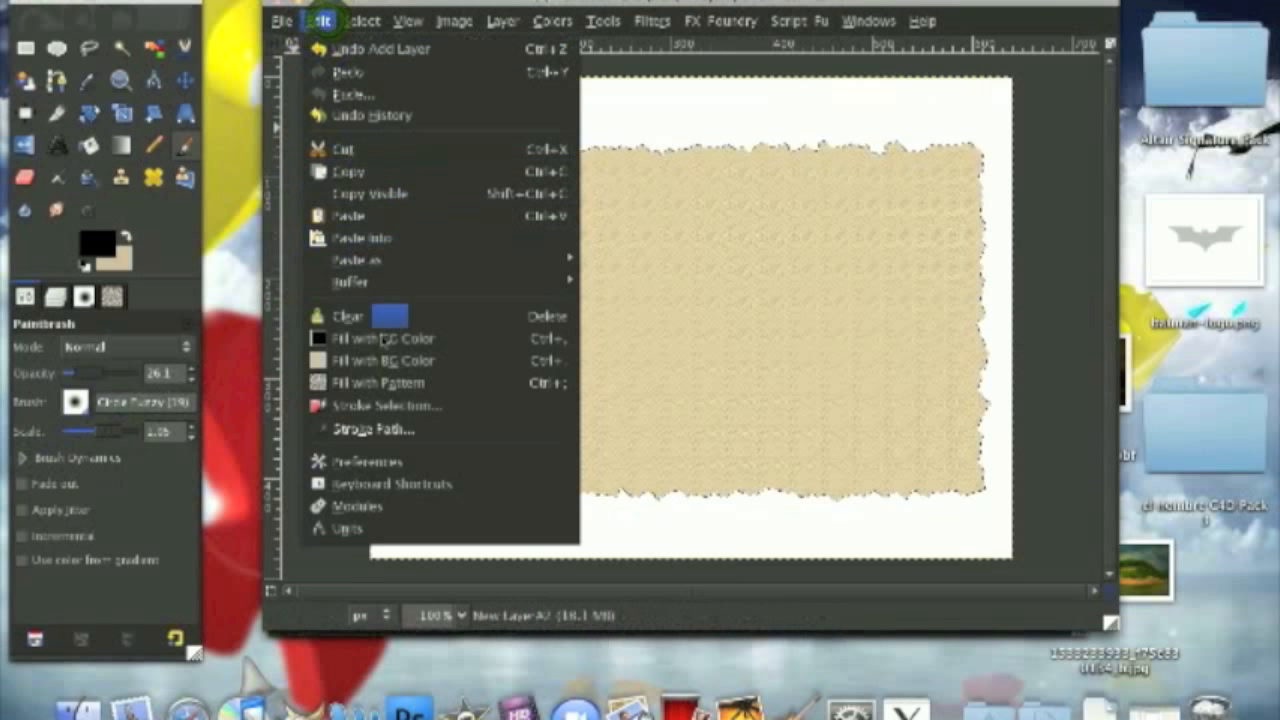
pyautogui.click(381, 408)
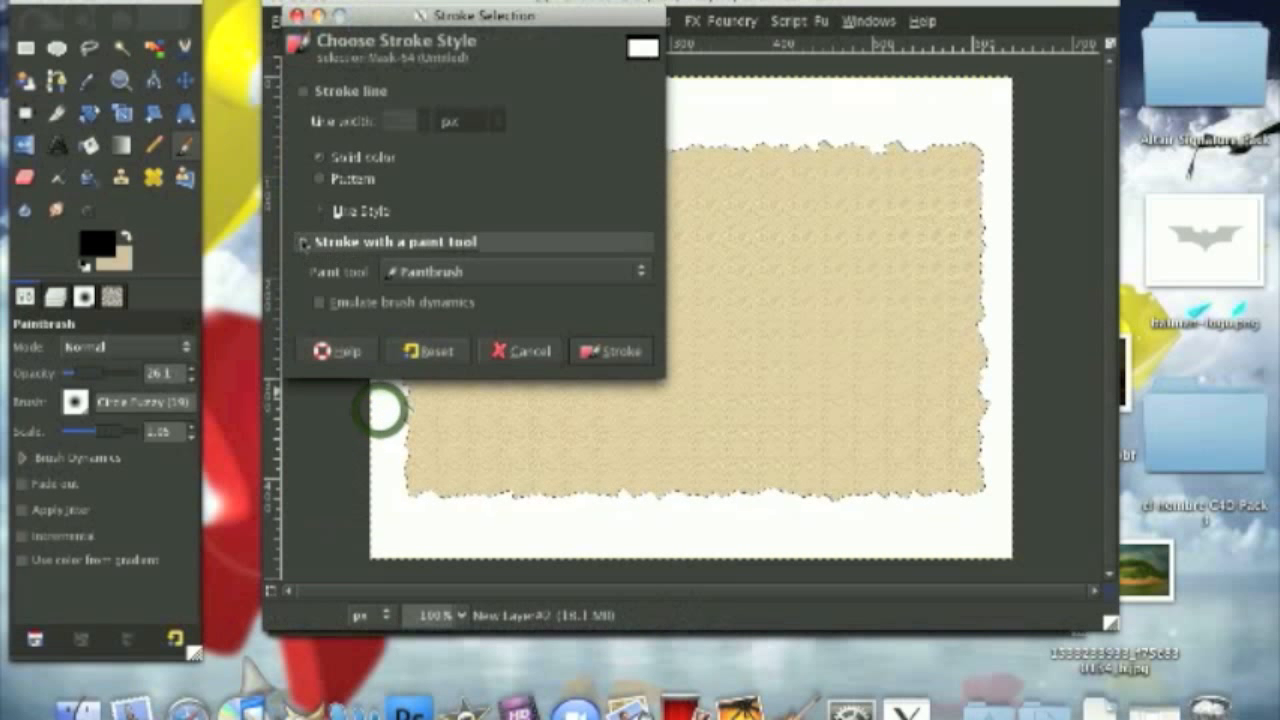
pyautogui.click(611, 351)
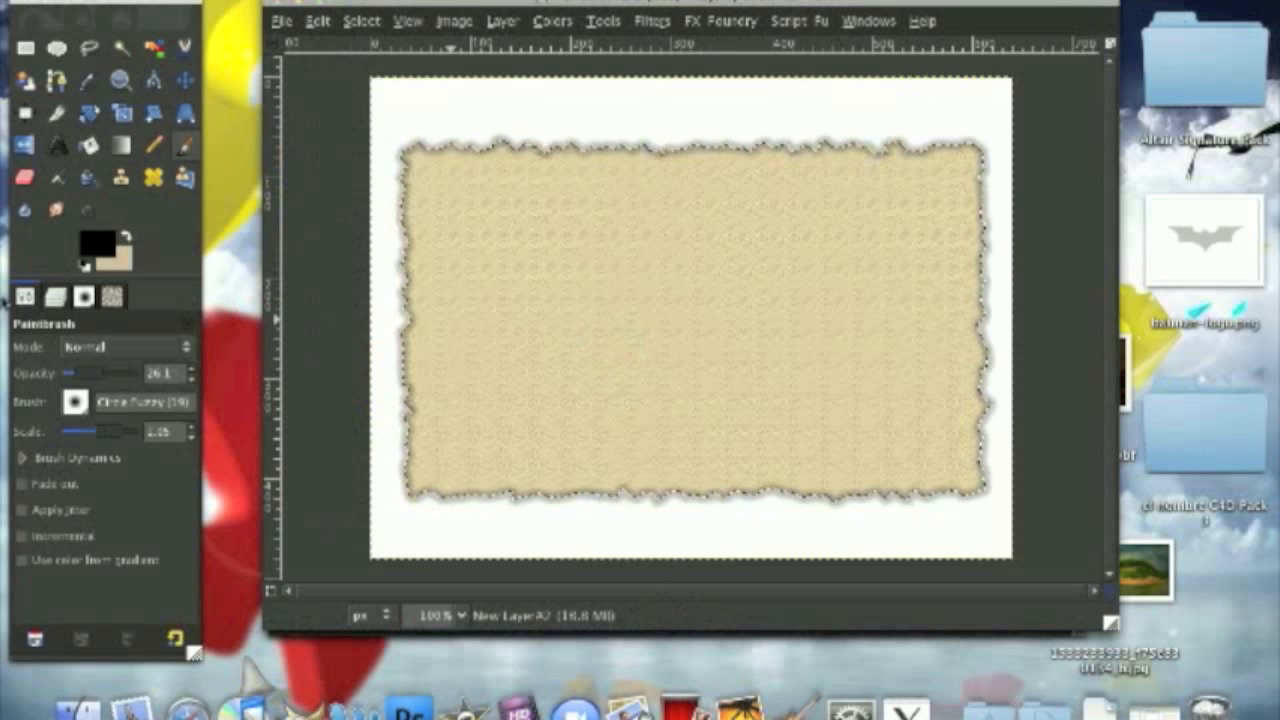
pyautogui.hotkey('ctrl', 'z')
# Step: Raise the Paintbrush opacity to 100 and stroke the jagged selection with the Paintbrush in black
pyautogui.moveTo(85, 373); pyautogui.dragTo(208, 379)
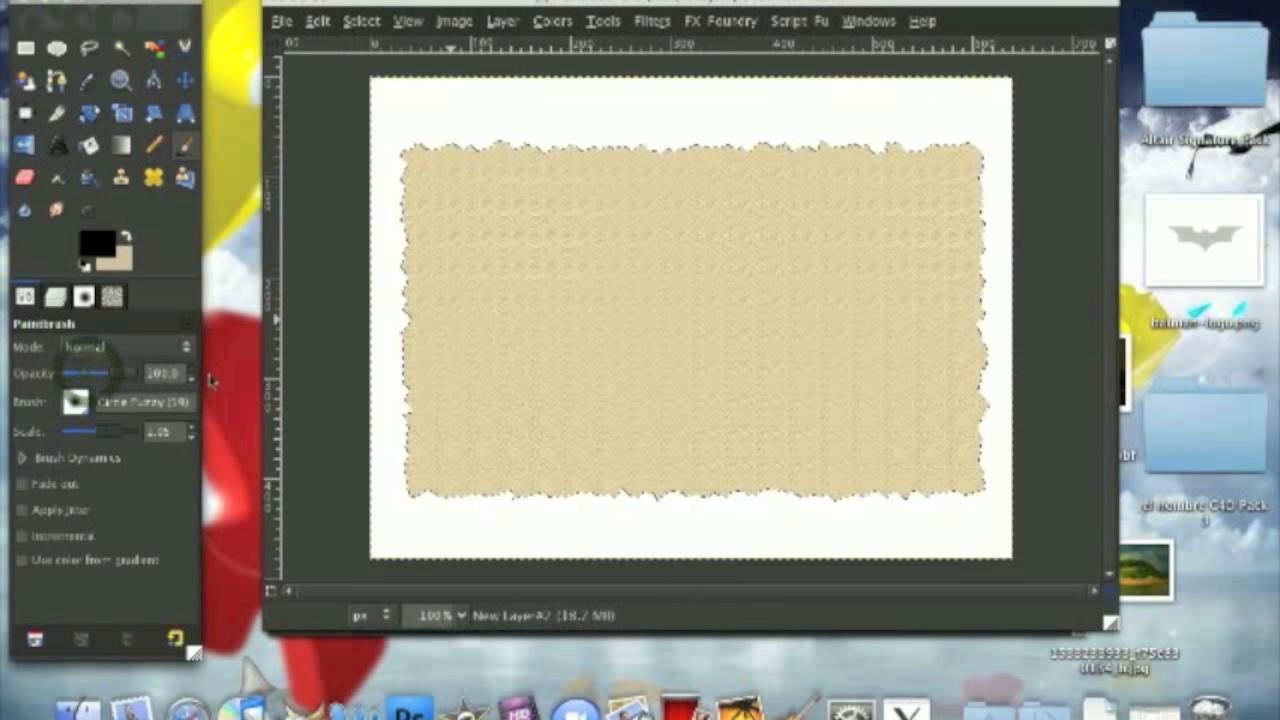
pyautogui.click(318, 21)
pyautogui.click(432, 406)
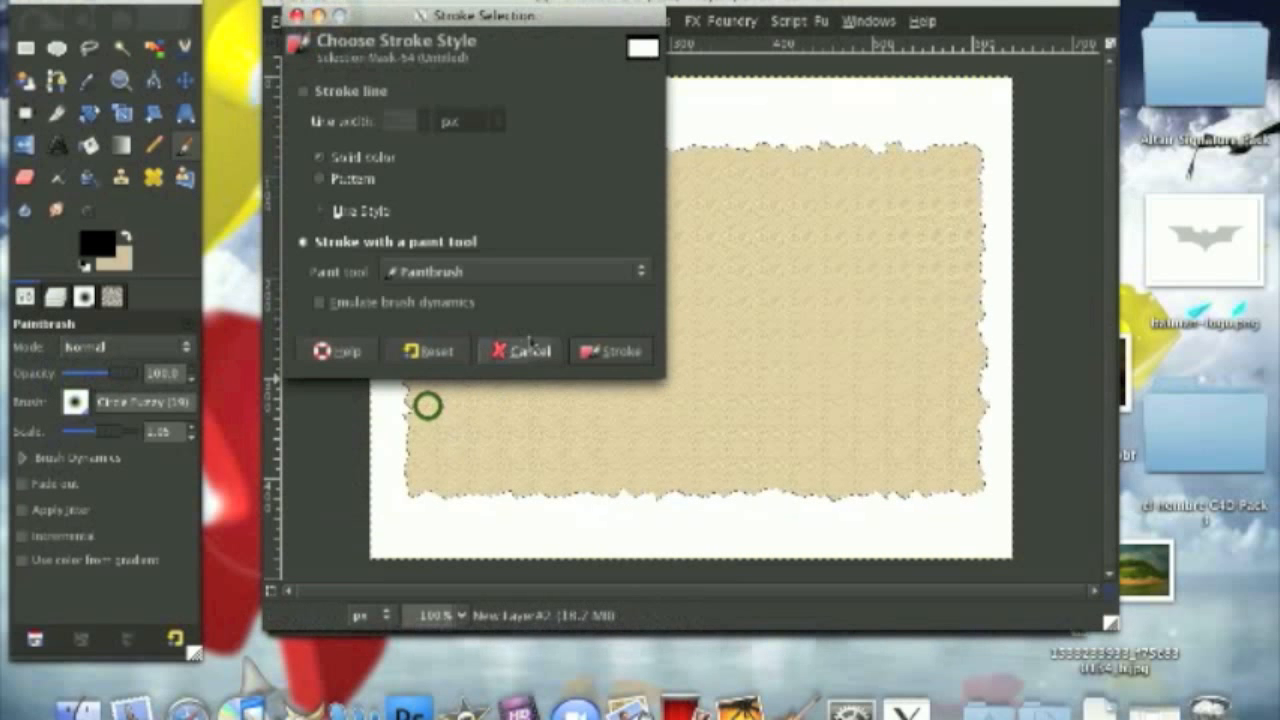
pyautogui.click(609, 349)
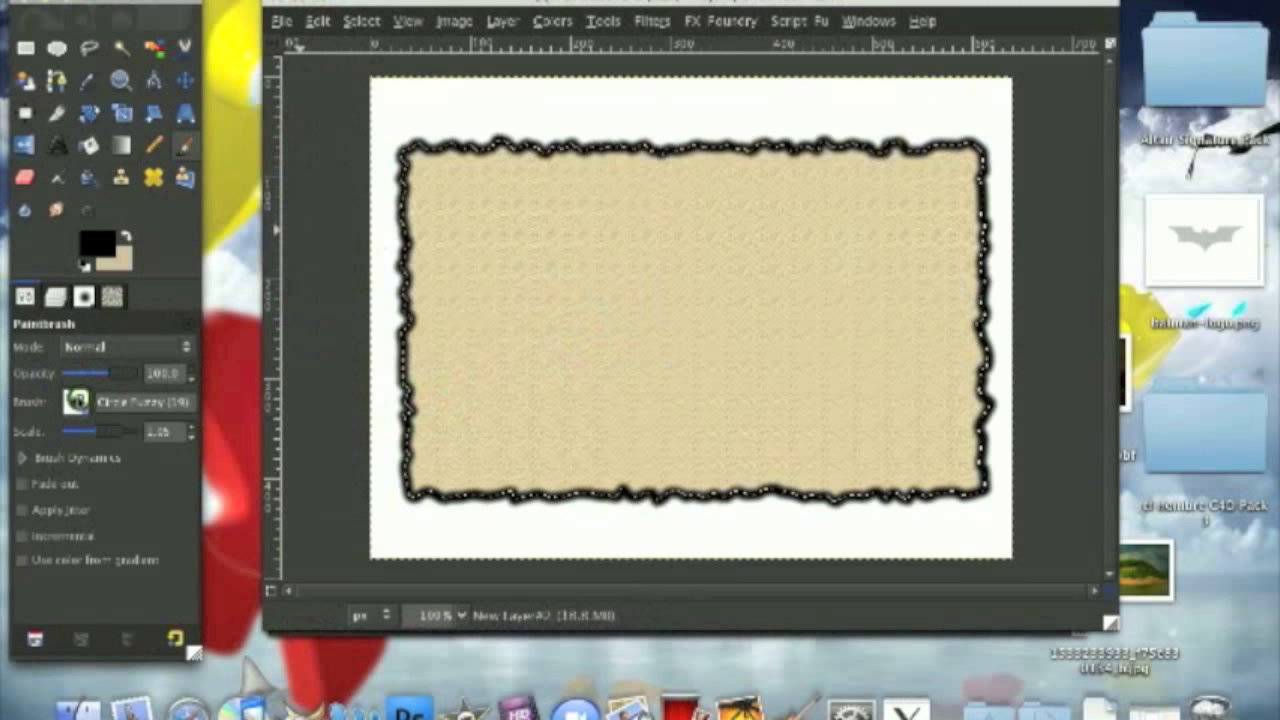
# Step: Paint large black splatters across the paper with a splatter brush and set the layer's blend mode to Overlay
pyautogui.click(76, 401)
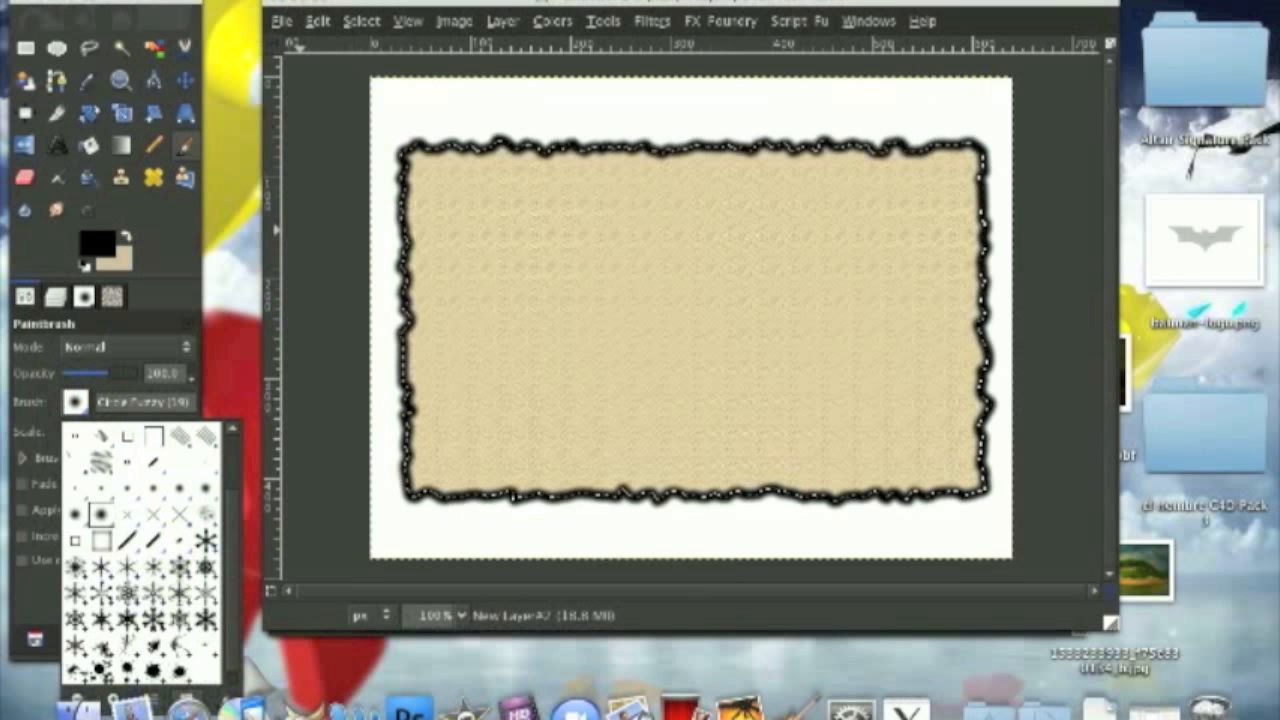
pyautogui.click(98, 640)
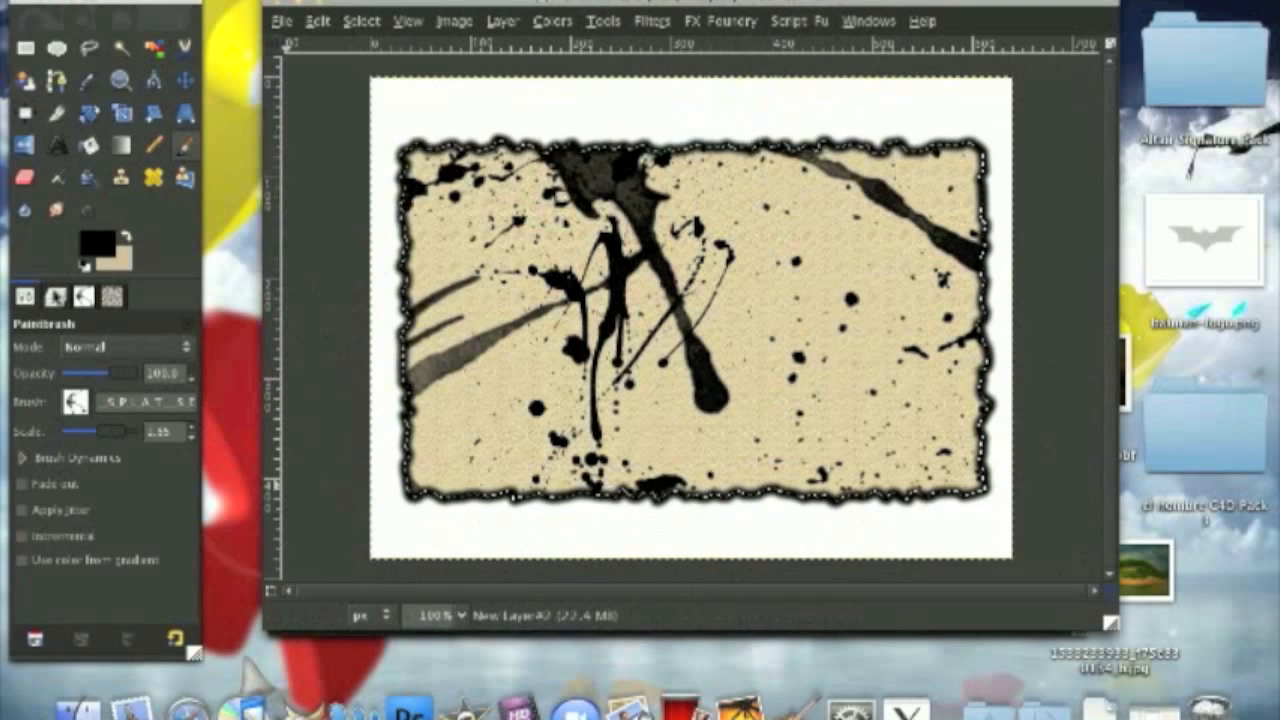
pyautogui.click(55, 296)
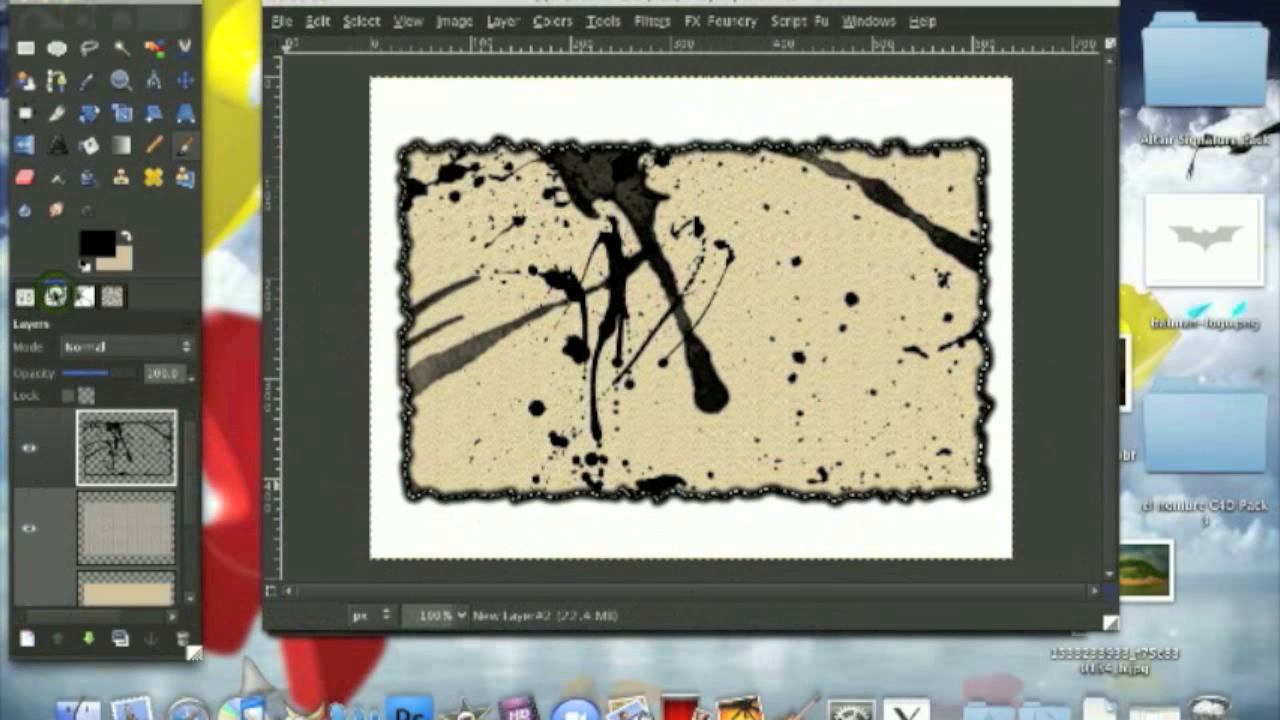
pyautogui.click(138, 349)
pyautogui.click(131, 505)
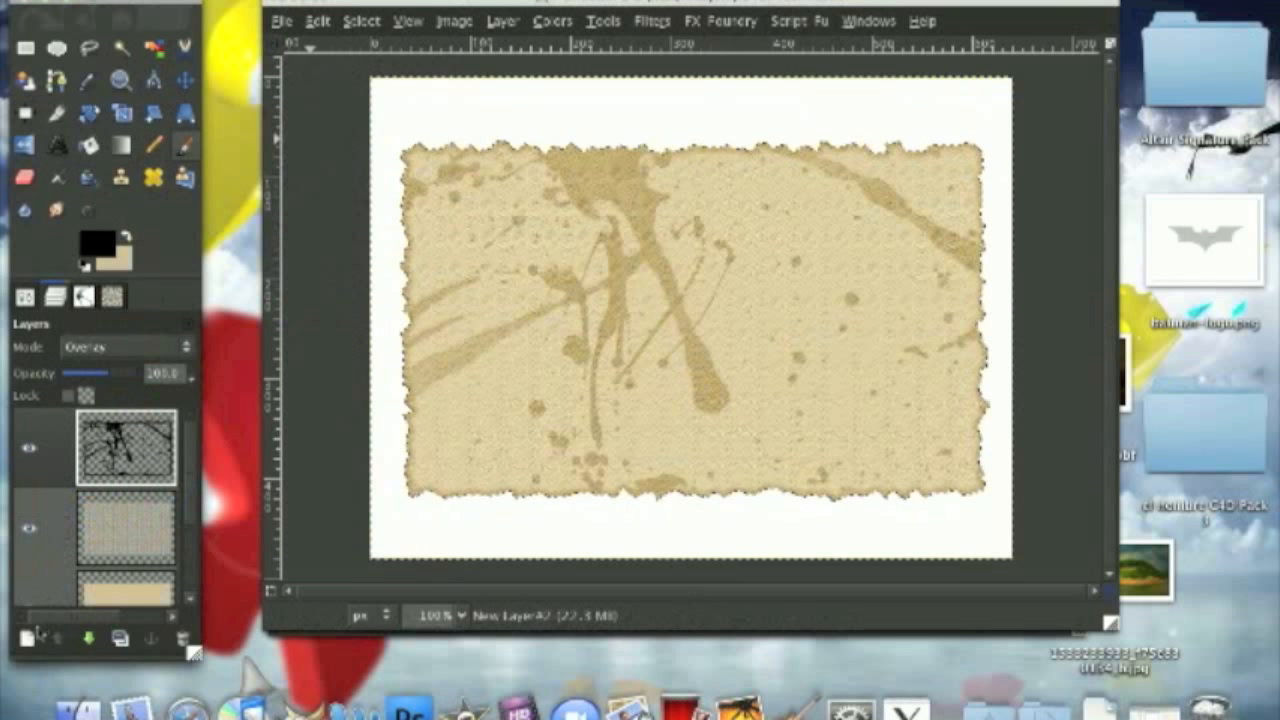
# Step: Render Solid Noise with detail 5 and X and Y size 4.0 on a new transparent layer, and blend it in Overlay mode
pyautogui.click(28, 637)
pyautogui.click(284, 316)
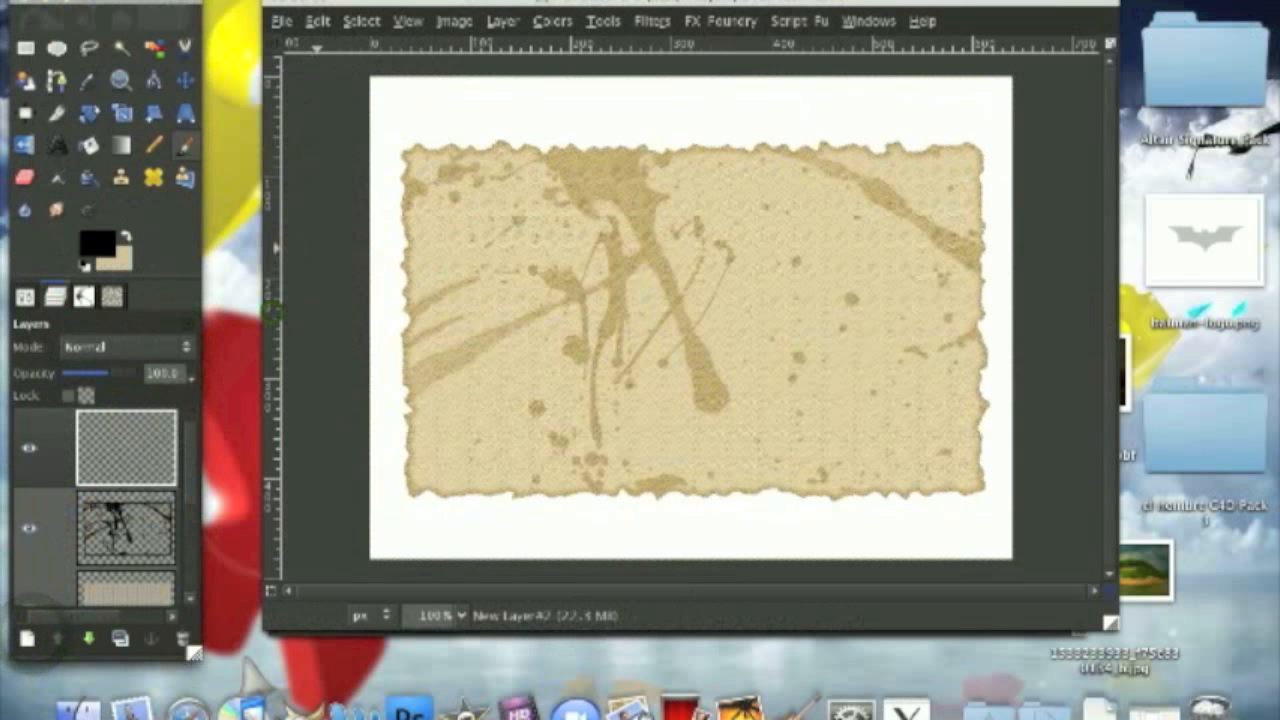
pyautogui.click(653, 20)
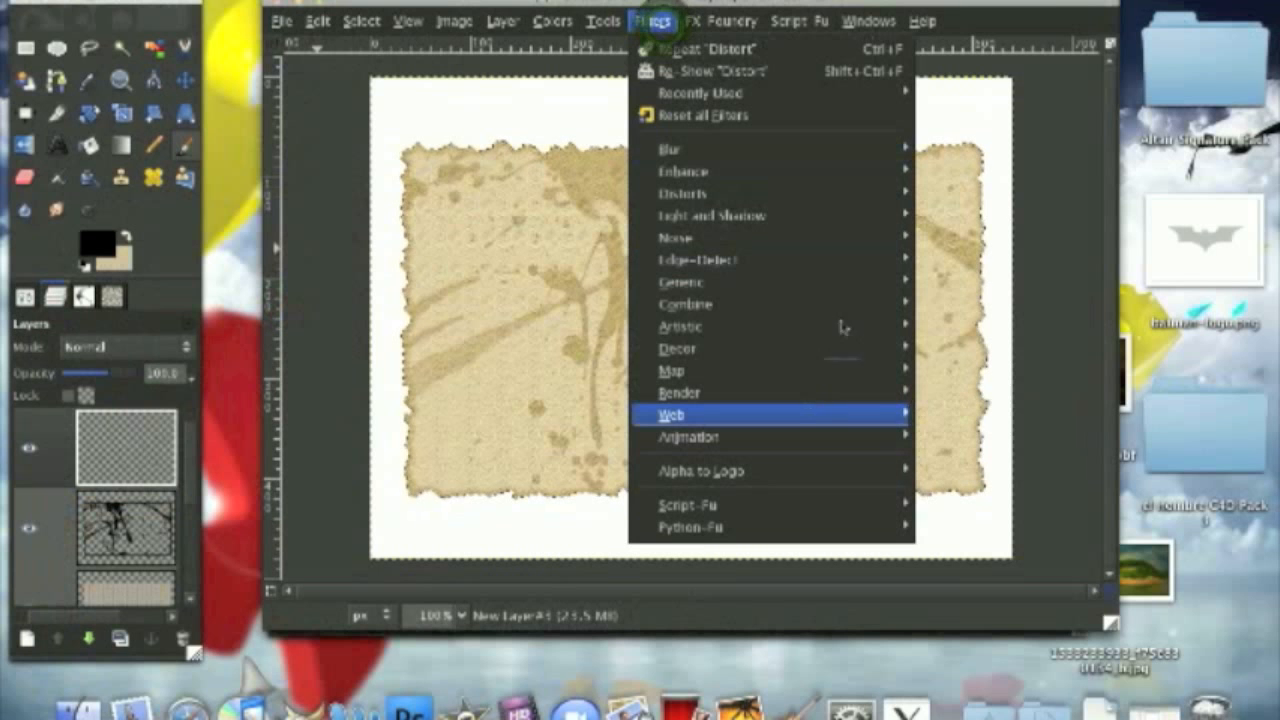
pyautogui.moveTo(831, 394)
pyautogui.moveTo(1000, 392)
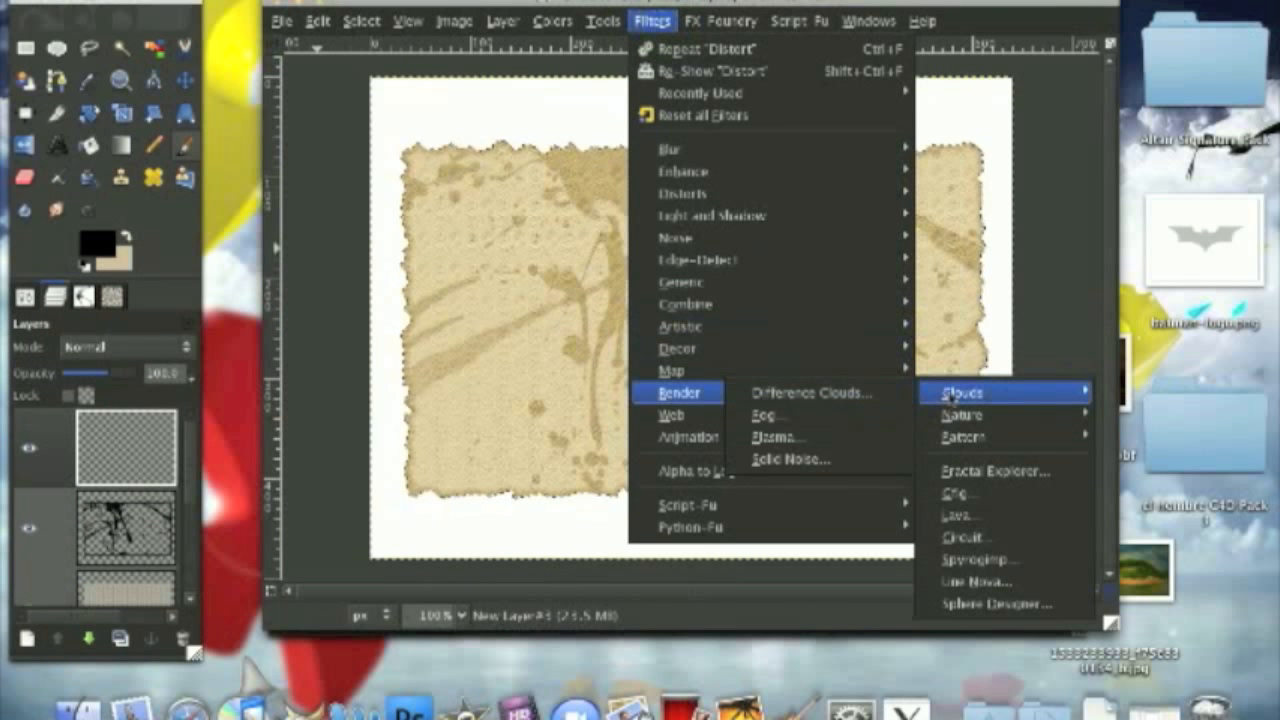
pyautogui.click(867, 460)
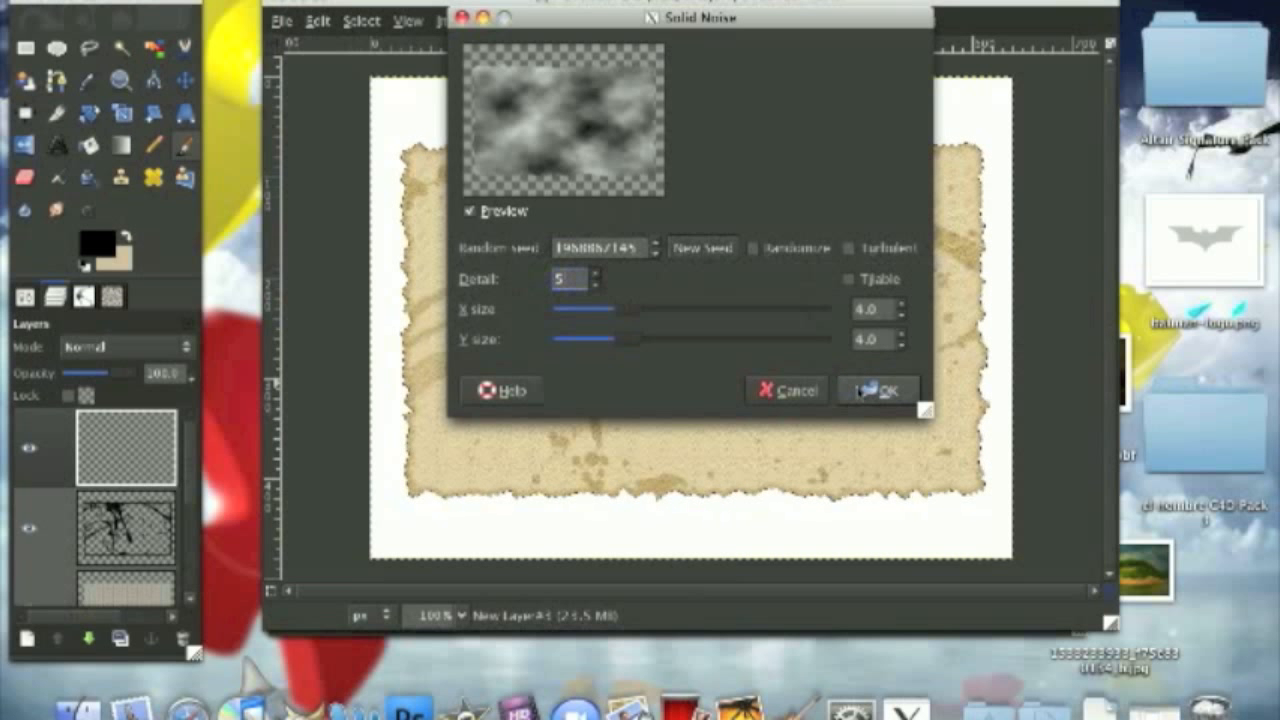
pyautogui.click(866, 390)
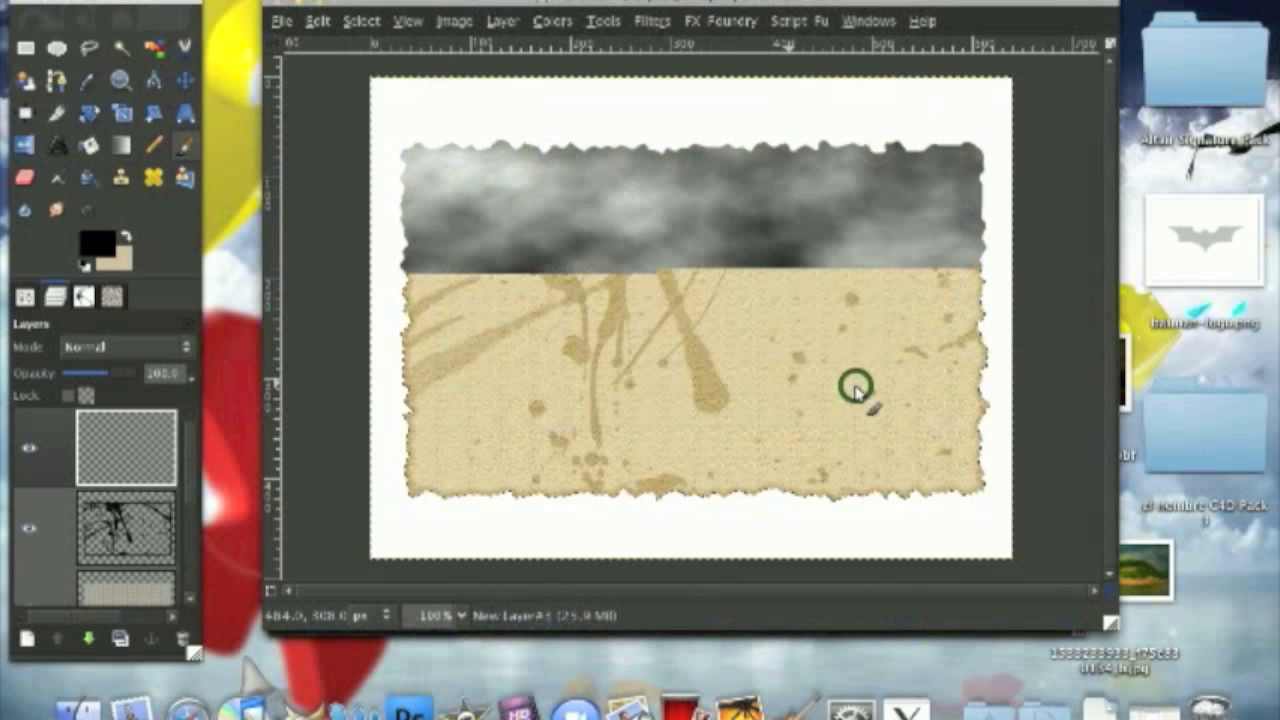
pyautogui.click(88, 345)
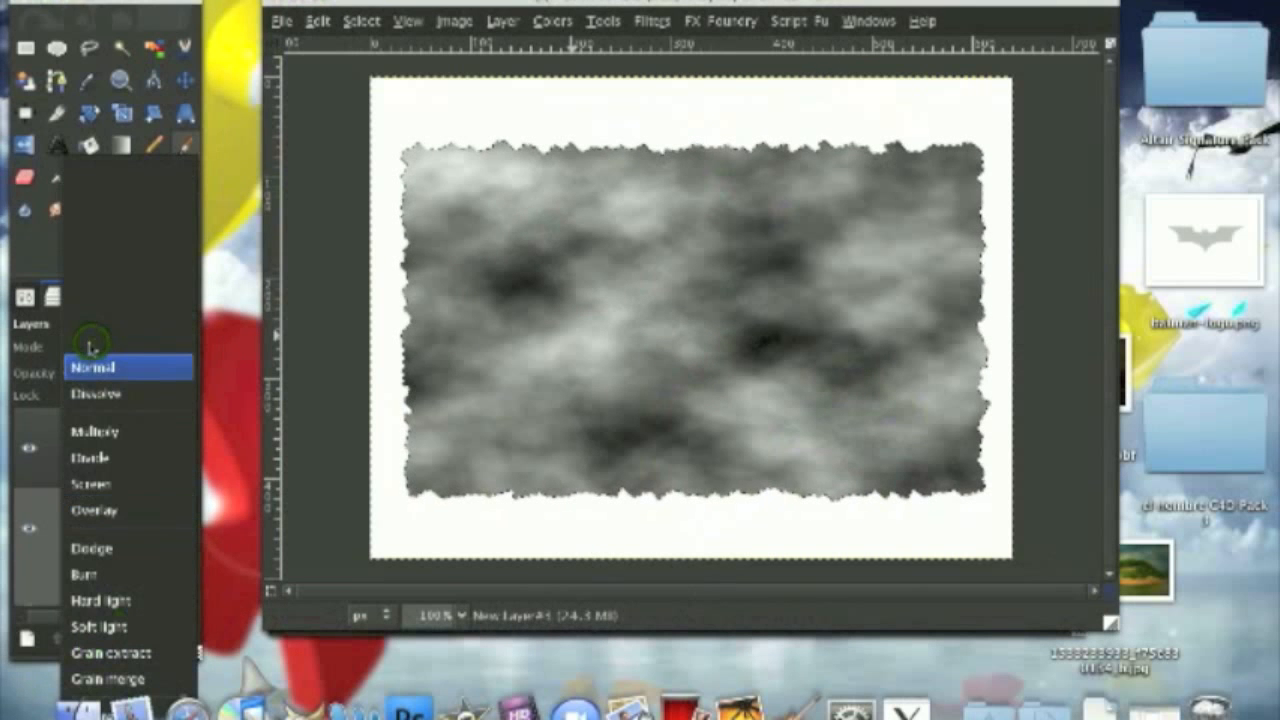
pyautogui.click(100, 511)
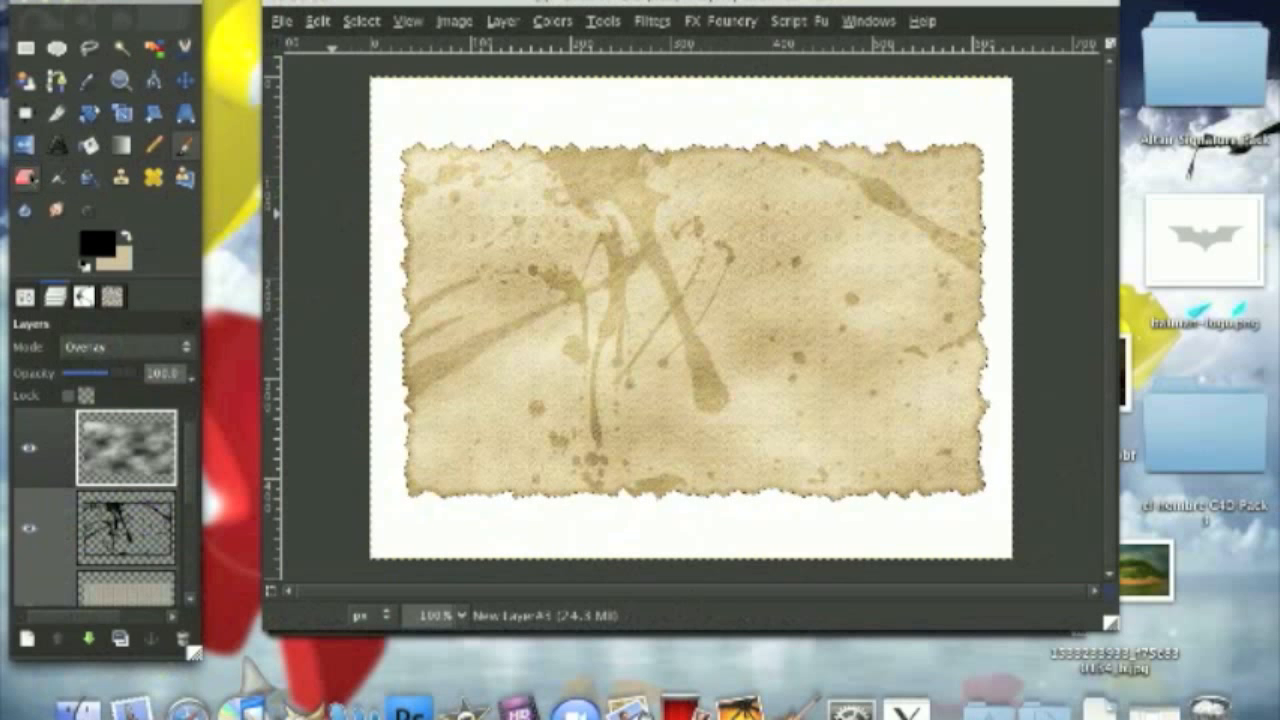
# Step: Soften the strongest stains on the splatter layer using the Eraser with Circle Fuzzy (19) at scale 10.00
pyautogui.hotkey('shift', 'e')
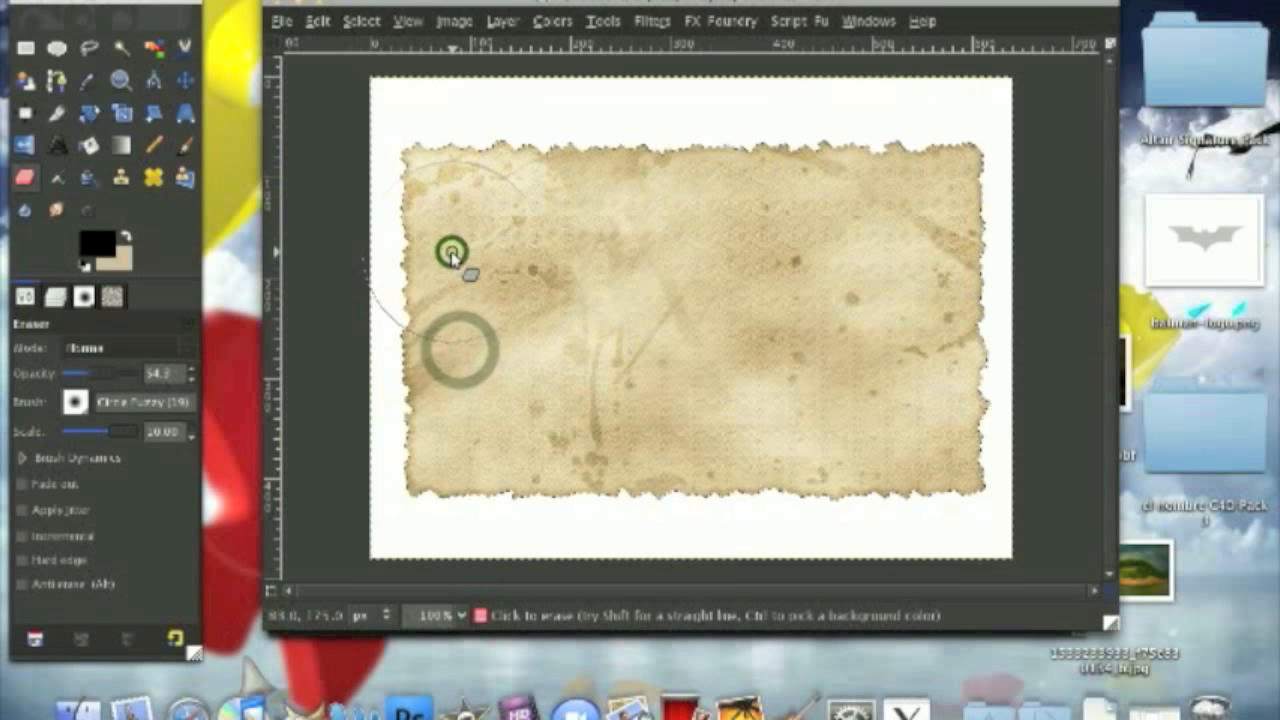
pyautogui.click(943, 249)
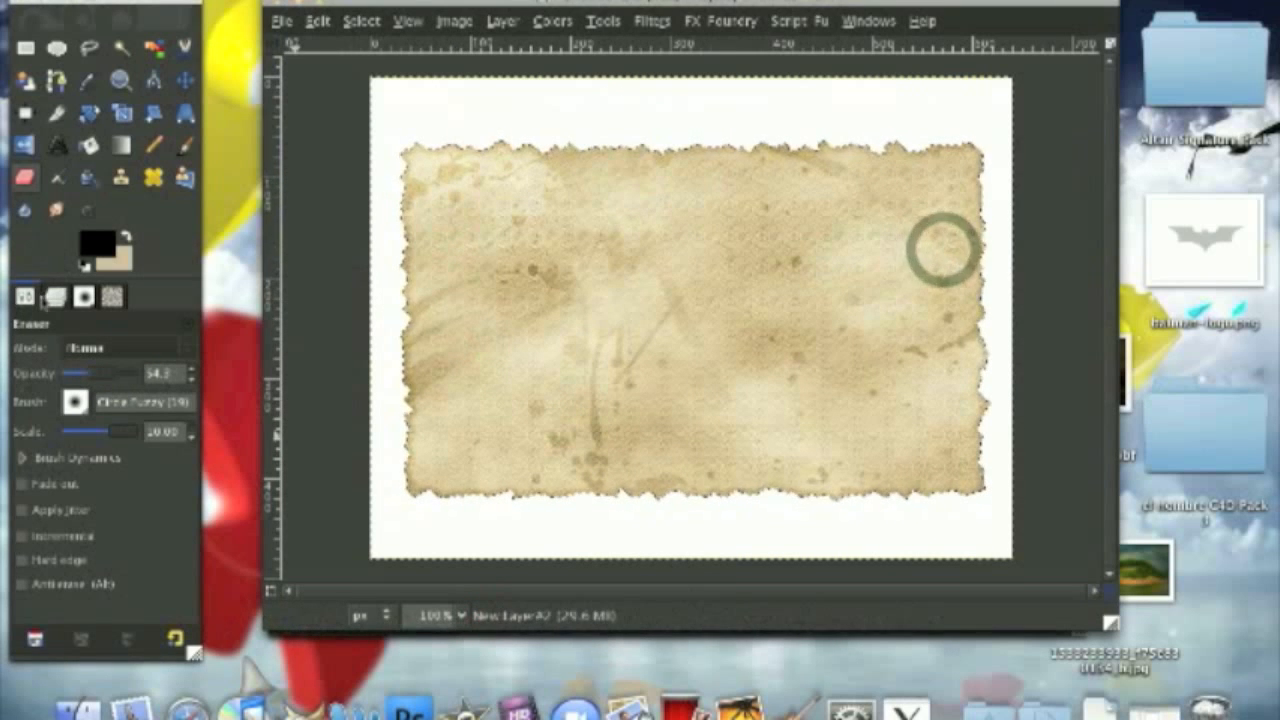